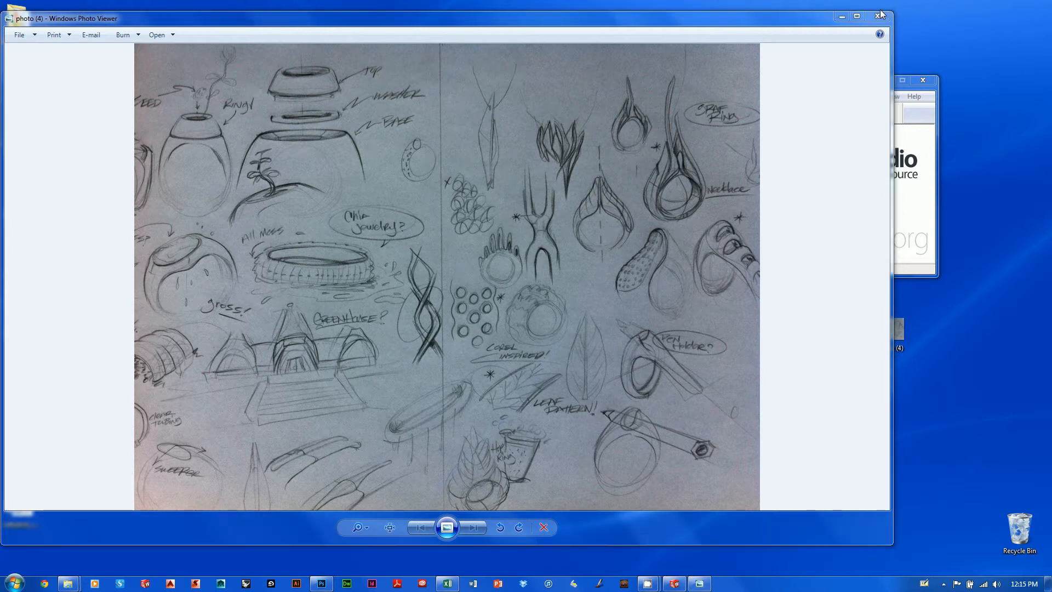
Minimize the photo viewer, switch to Photoshop and open the image photo (4) from the Desktop folder
click(842, 17)
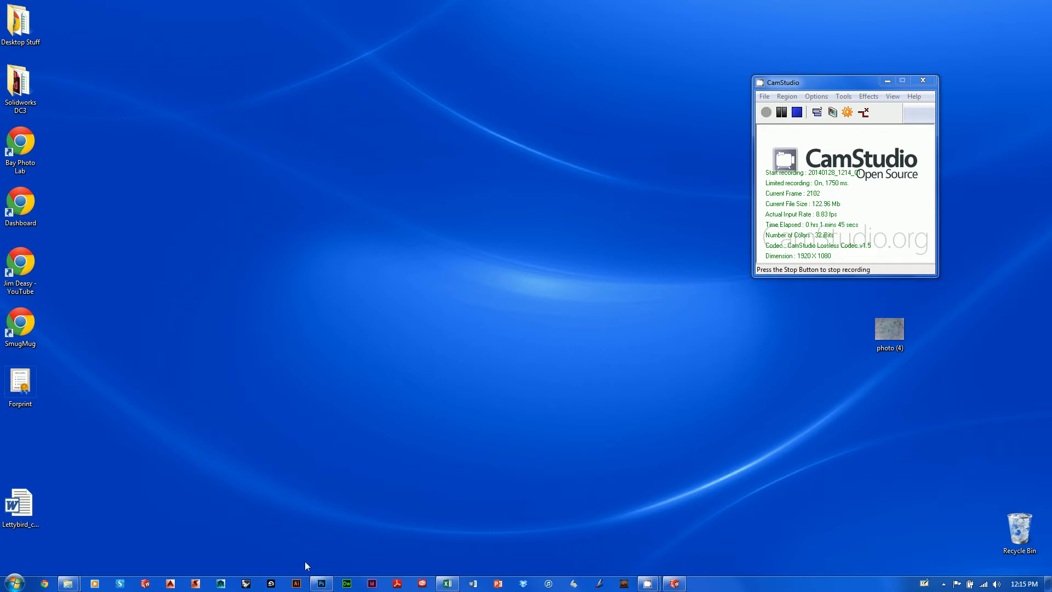
click(322, 583)
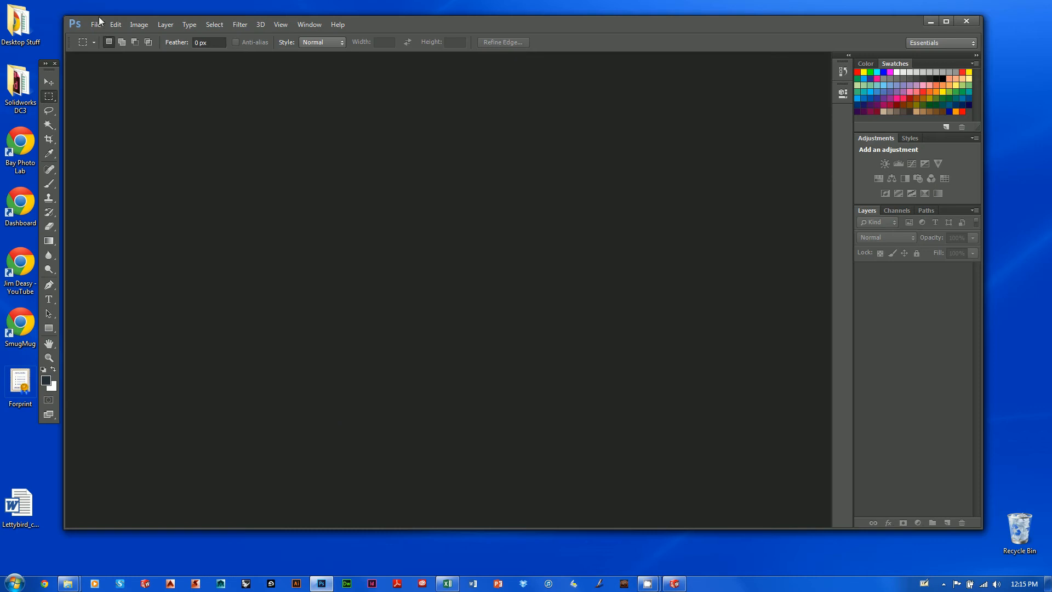
click(98, 24)
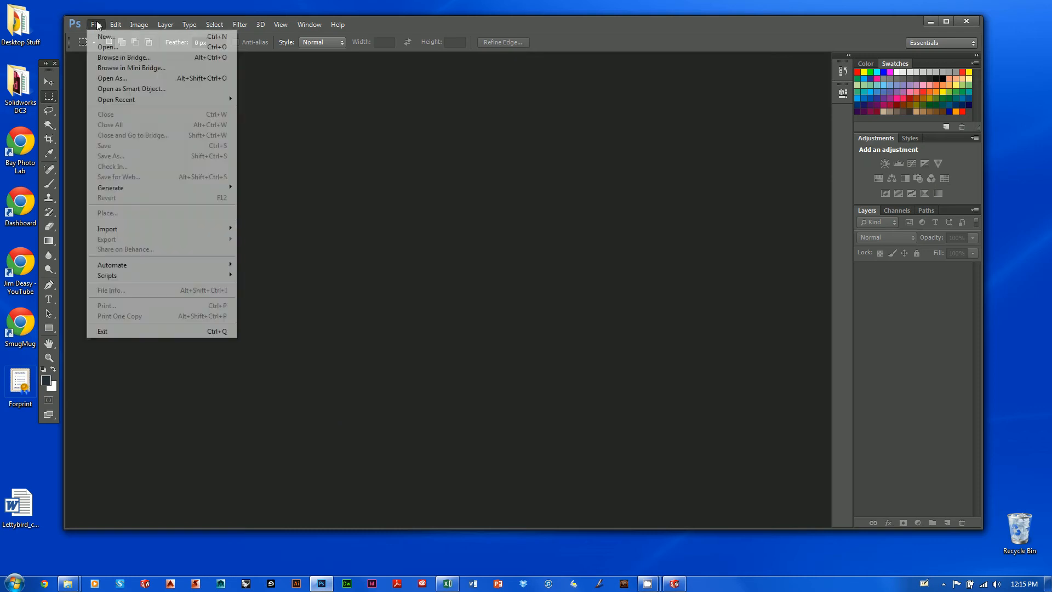
click(105, 48)
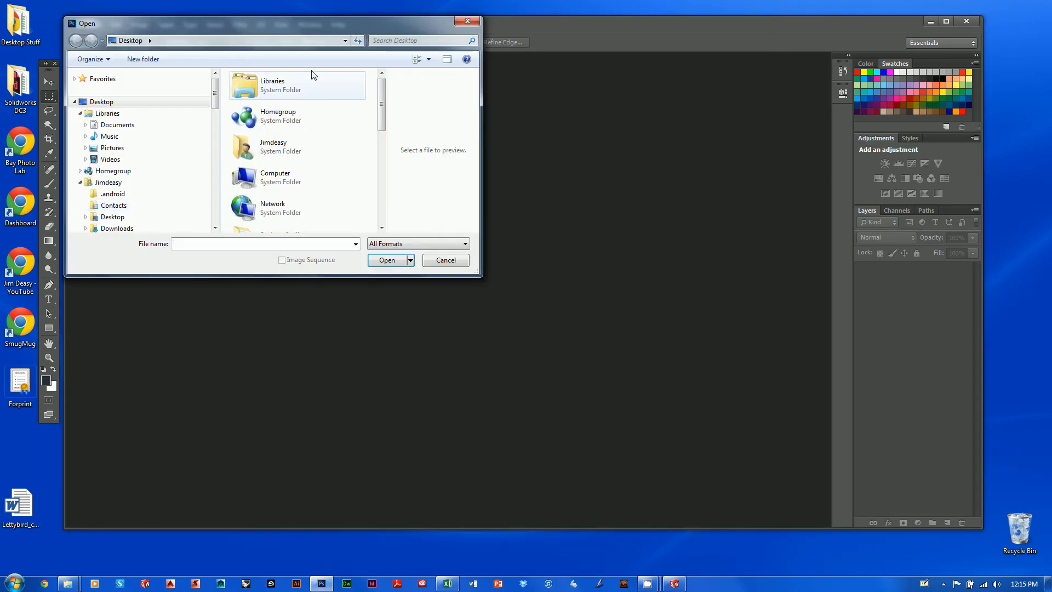
click(112, 216)
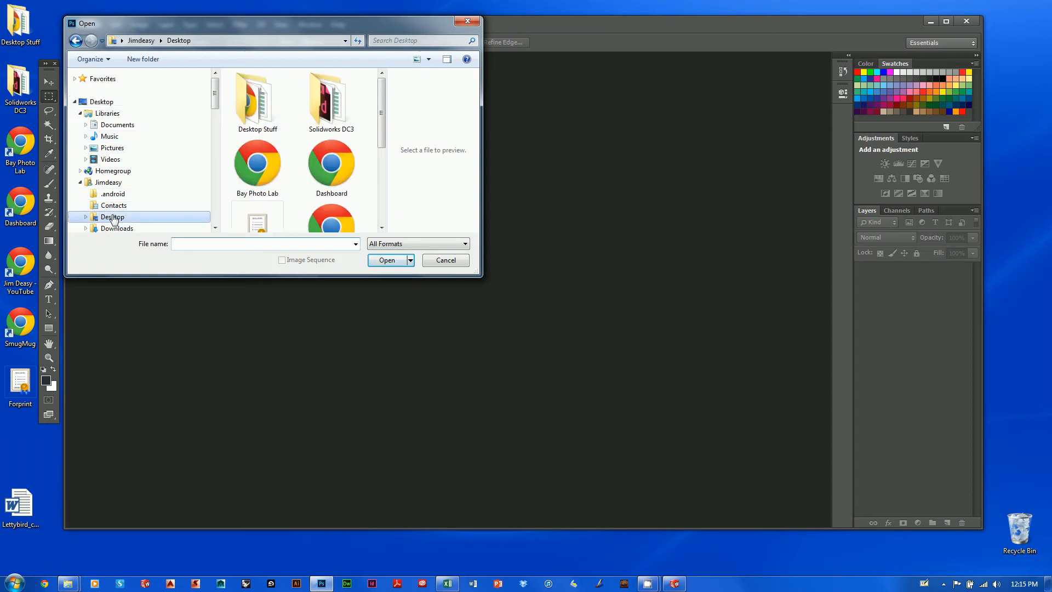
scroll(357, 212, down, 5)
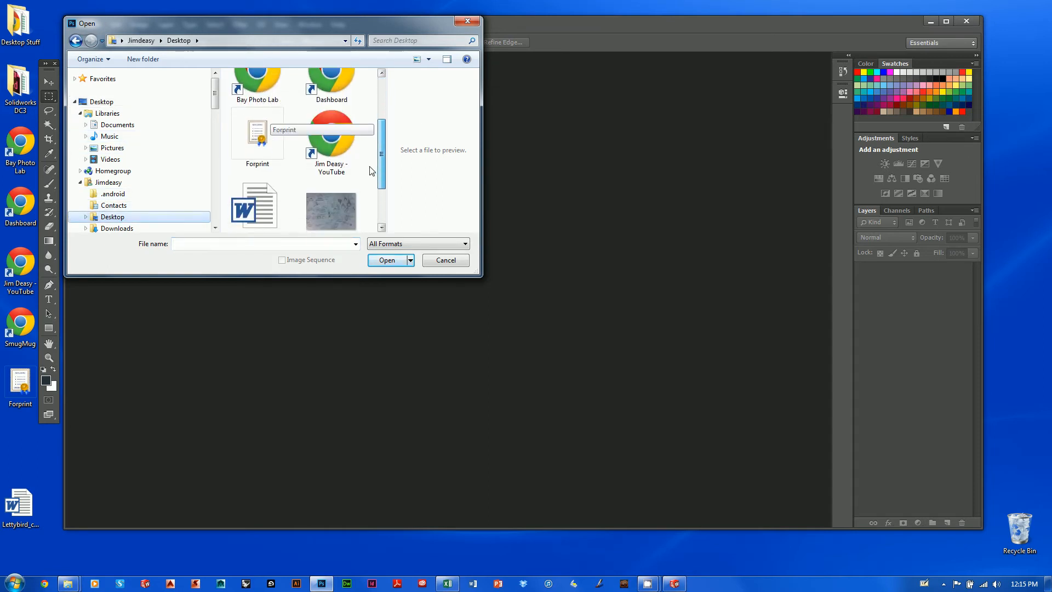
scroll(357, 211, up, 2)
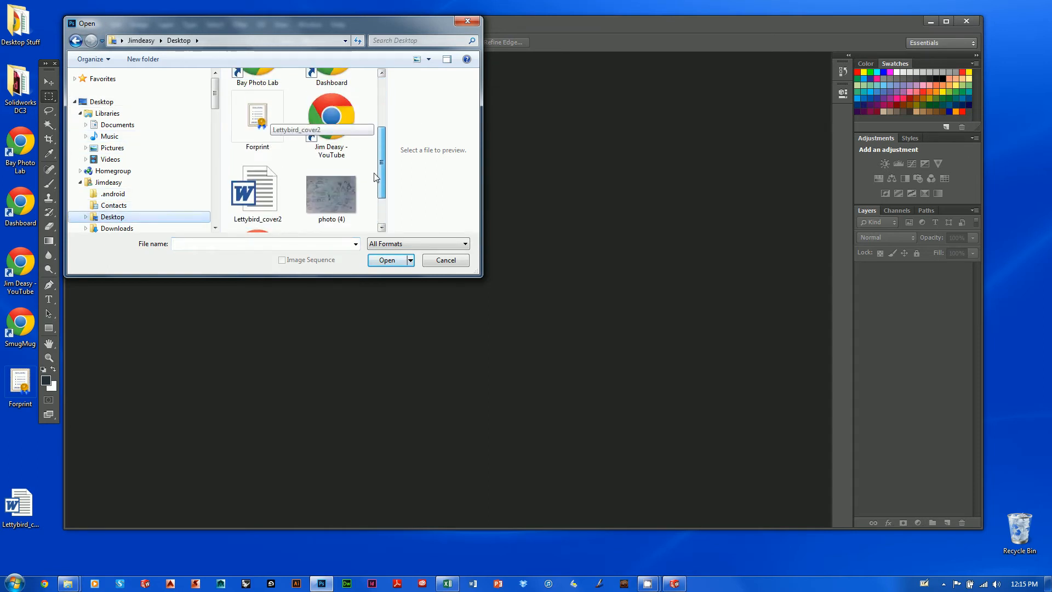
click(337, 196)
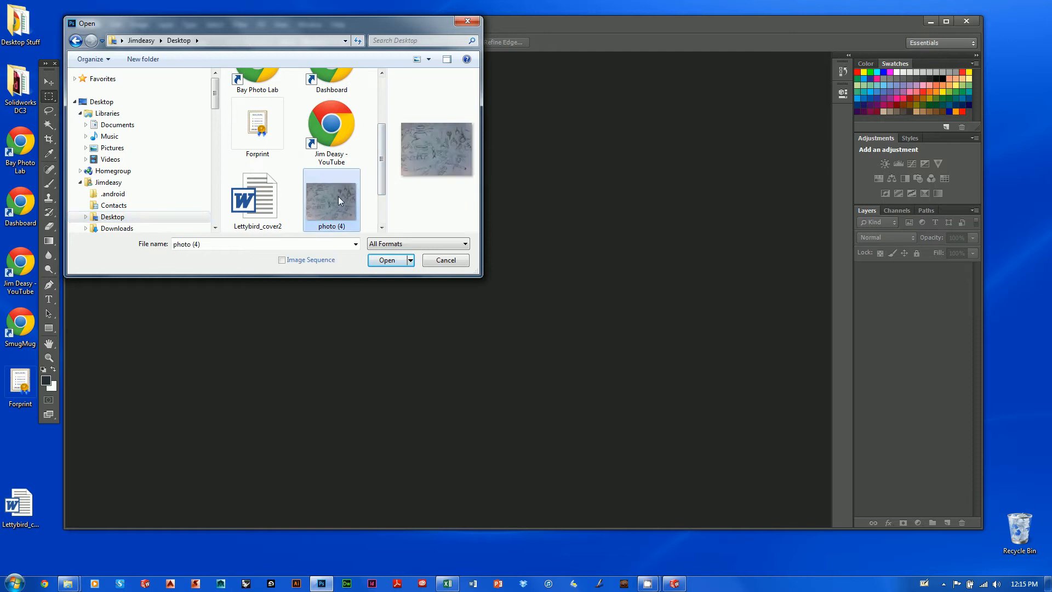
click(384, 260)
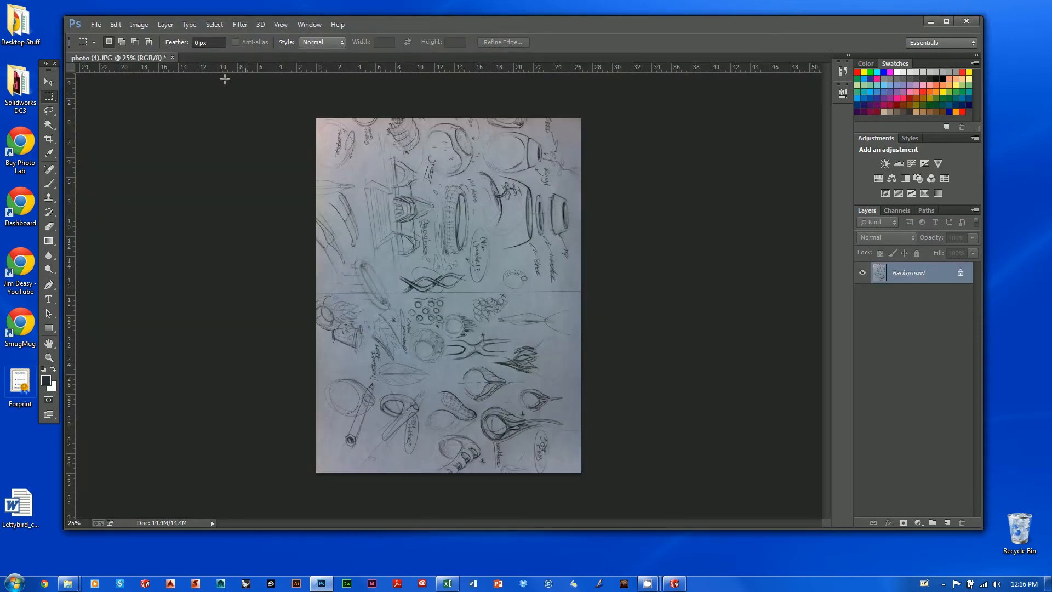
Rotate the whole sketch image 90° counter-clockwise
click(140, 26)
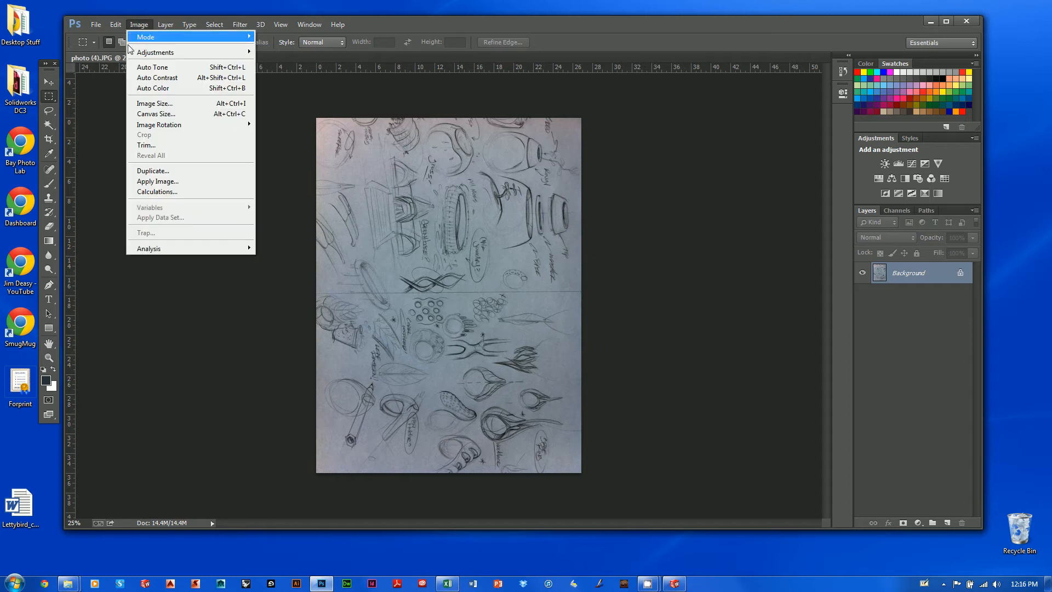
mouse_move(156, 125)
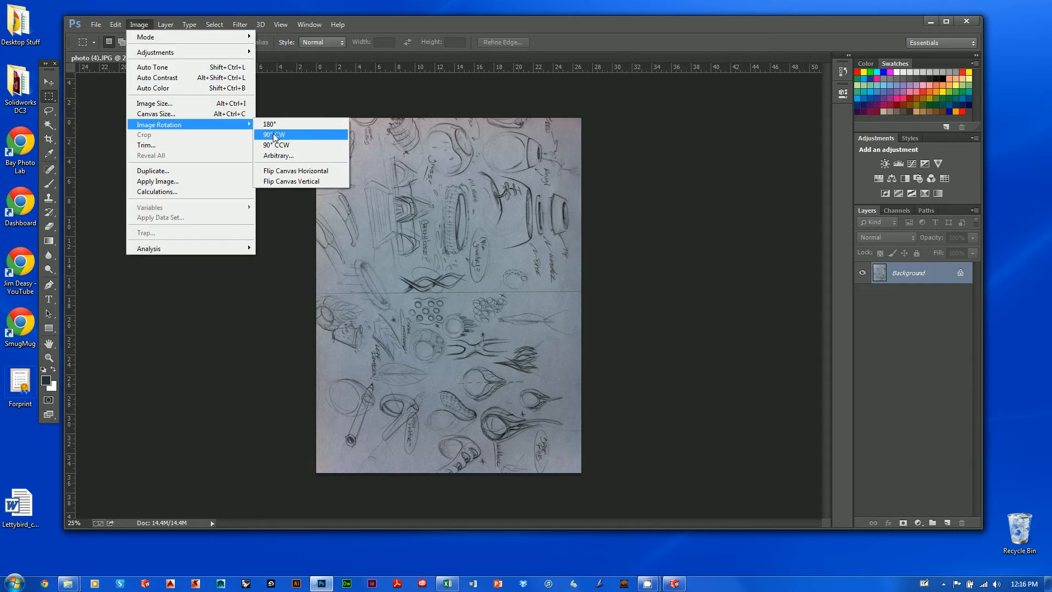
click(273, 146)
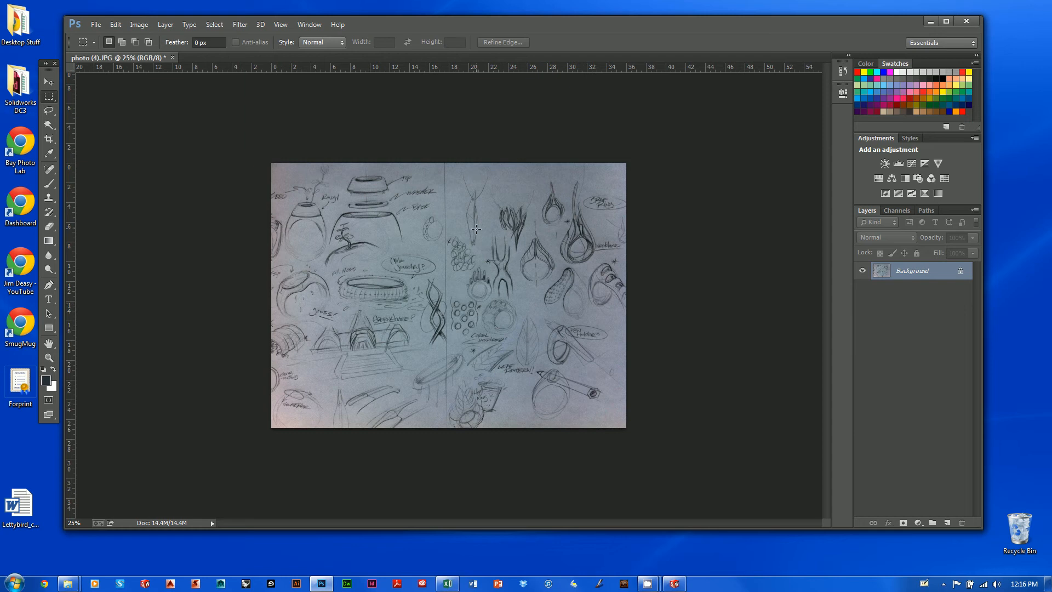
Select the forked X-shaped sketch just right of the page's centre line with a rectangular marquee and crop the image to it
drag(485, 225, 517, 307)
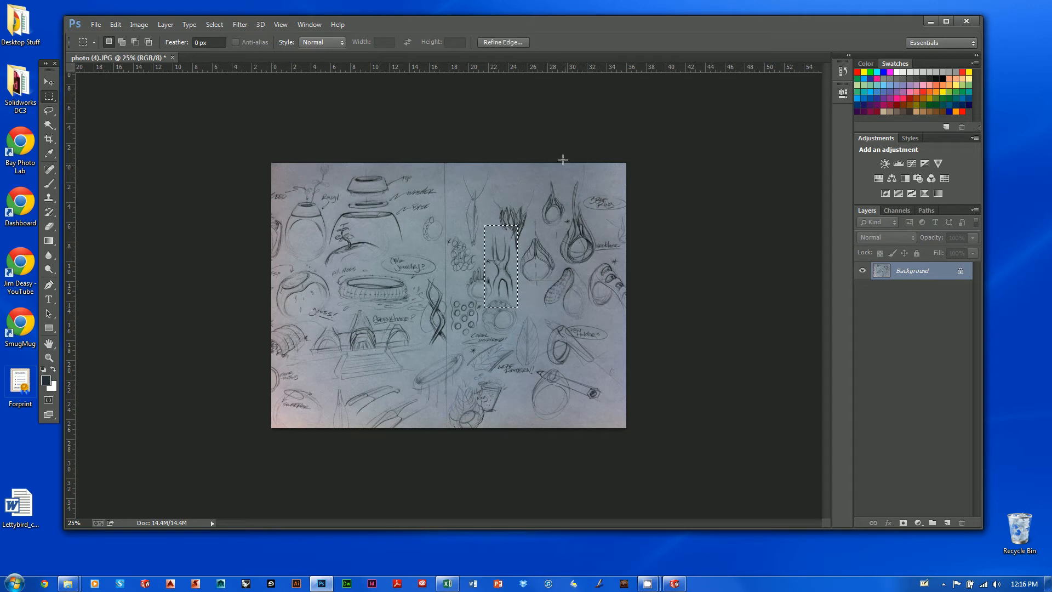
click(139, 24)
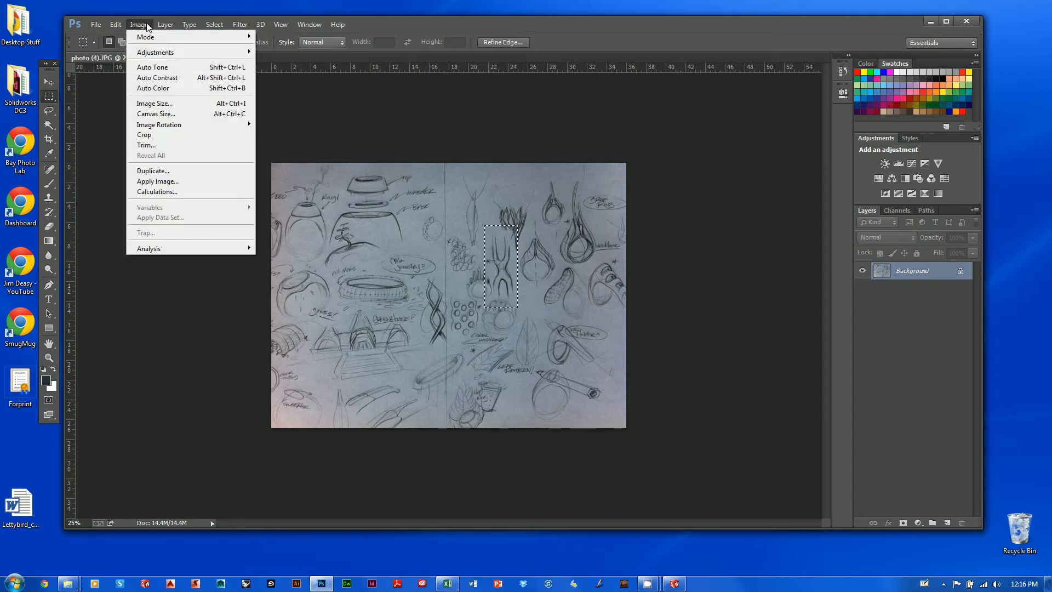
click(144, 135)
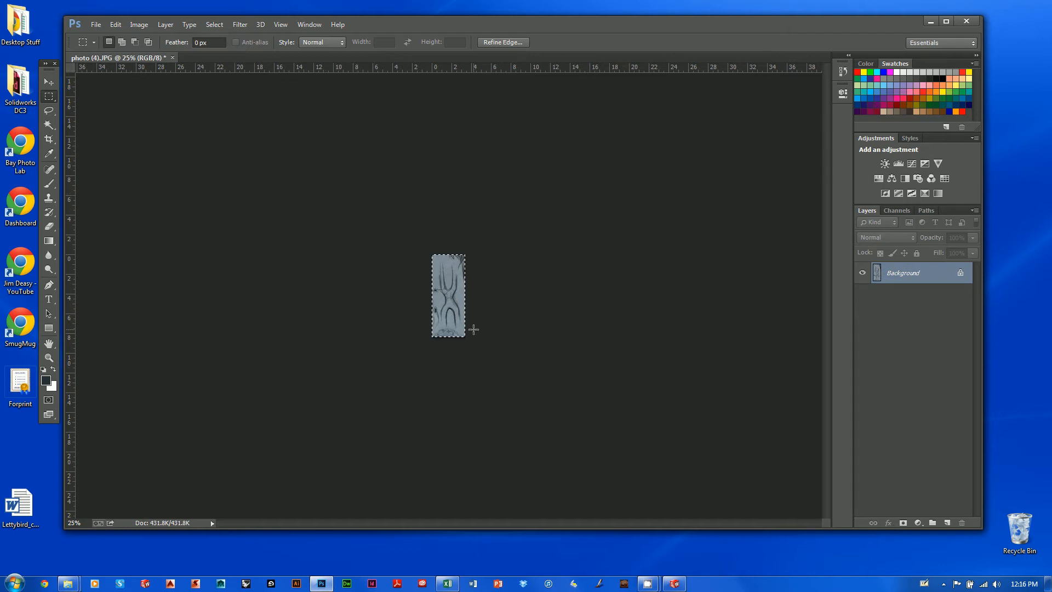
Deselect the cropped sketch and apply a Brightness/Contrast adjustment with brightness 114 and contrast 2
key(ctrl+space)
drag(474, 325, 472, 323)
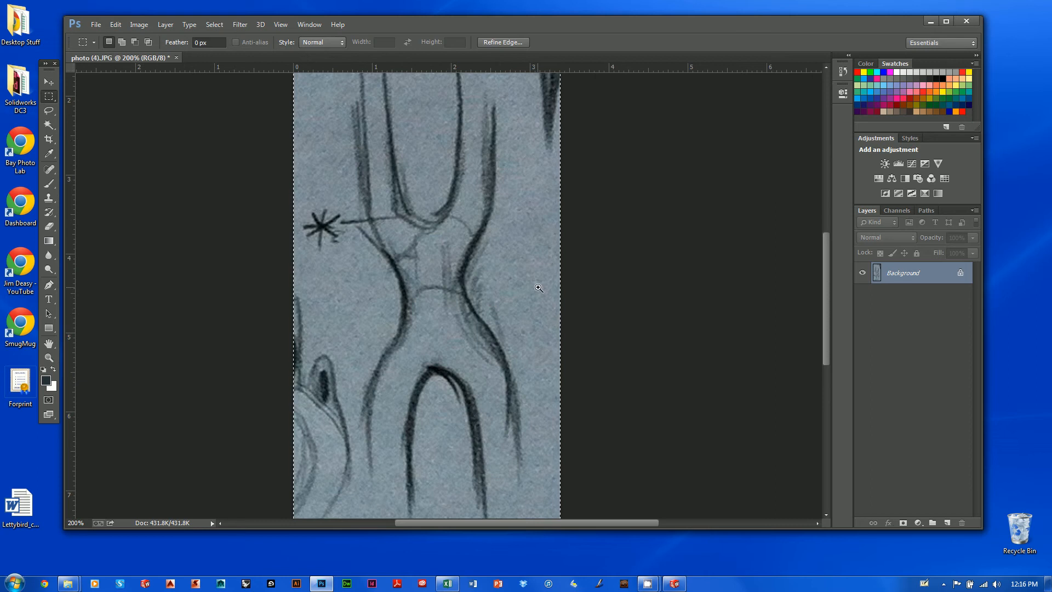
alt+click(513, 303)
alt+click(512, 303)
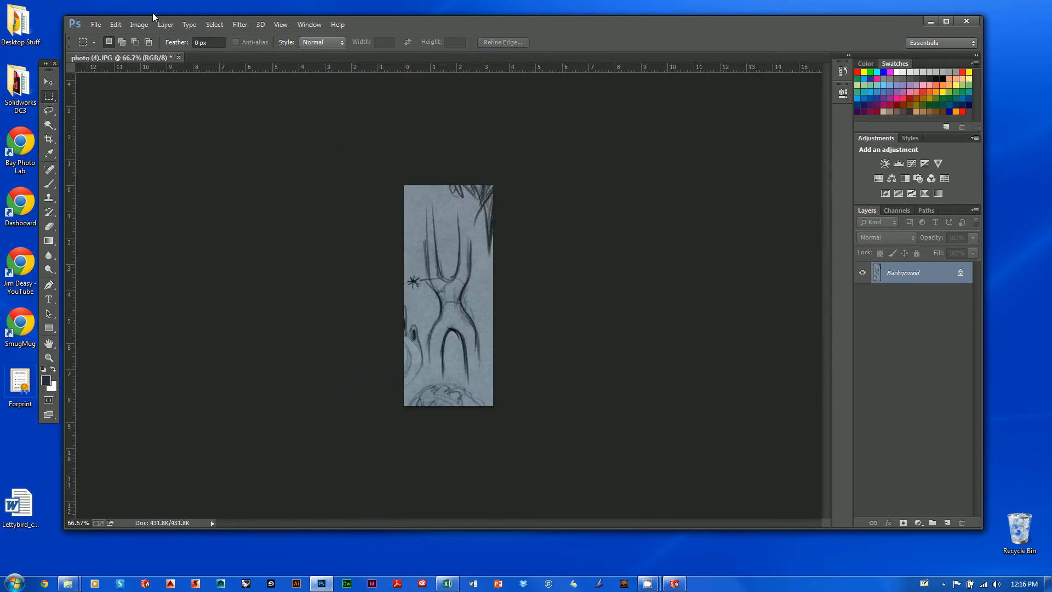
click(141, 25)
mouse_move(149, 54)
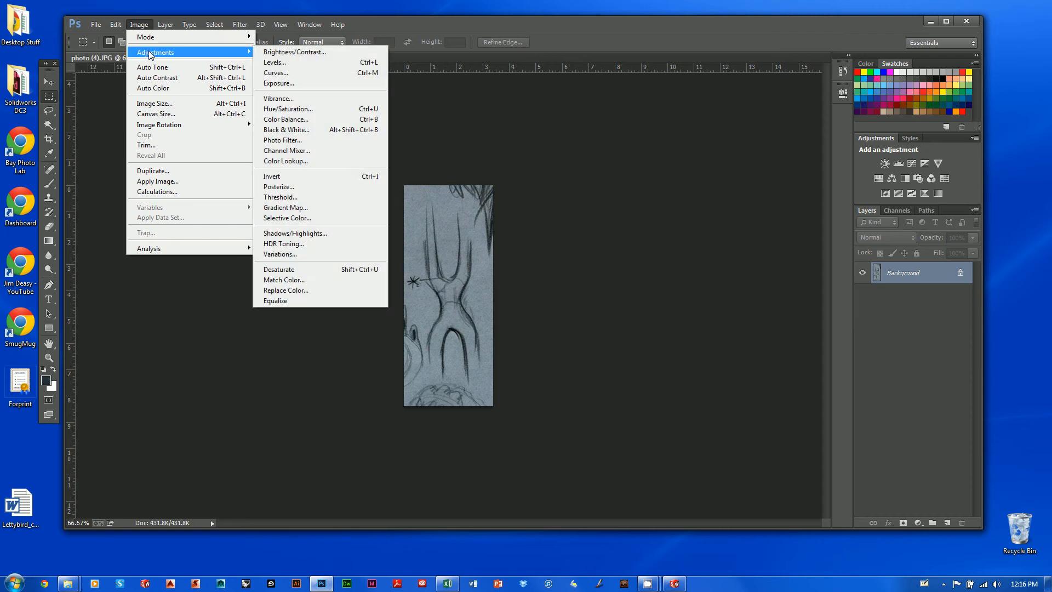
click(277, 55)
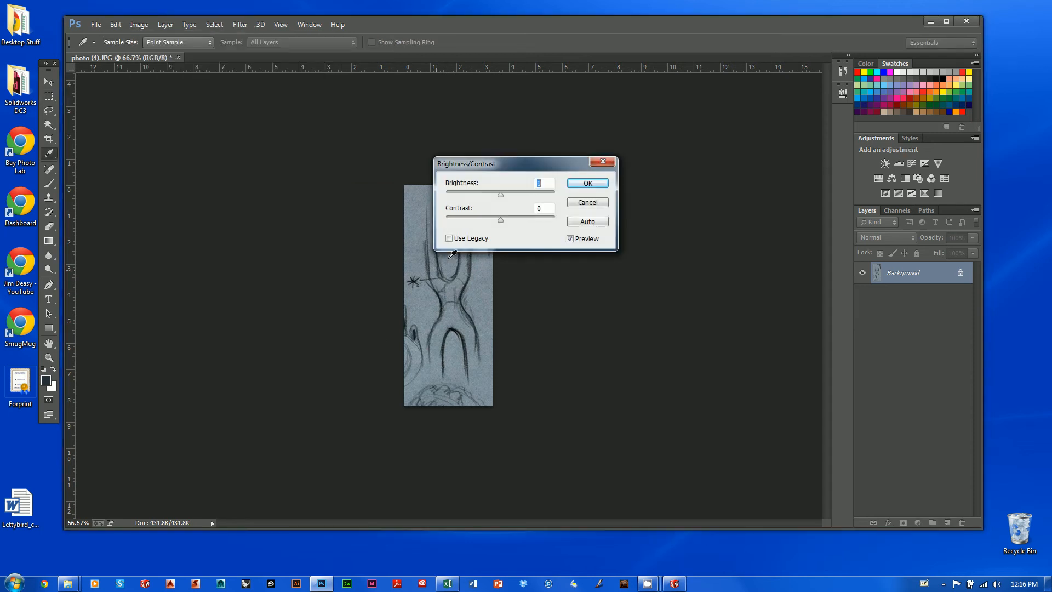
drag(501, 195, 502, 220)
drag(521, 173, 605, 215)
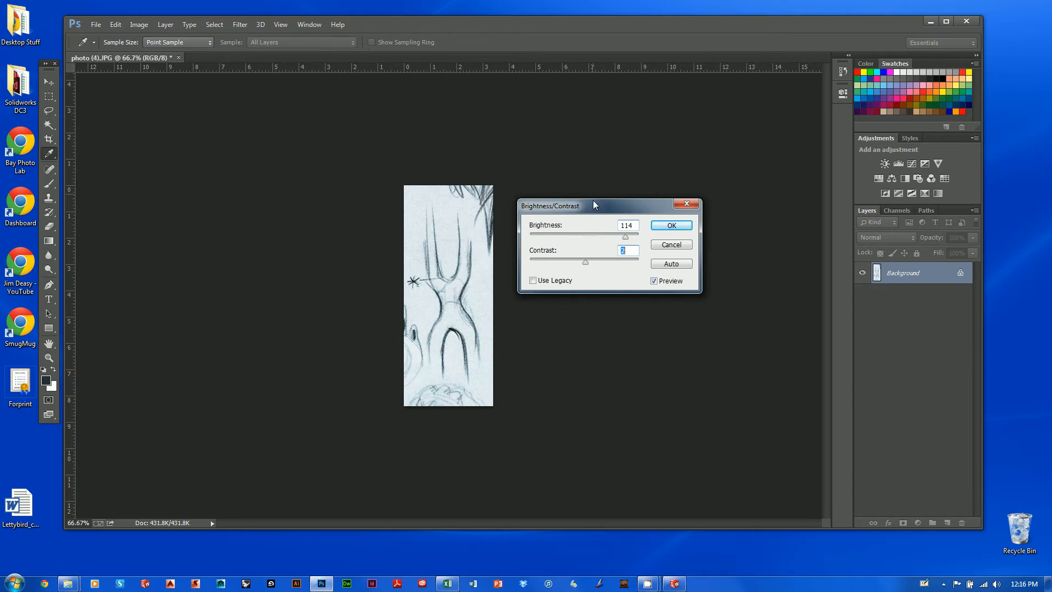
drag(604, 205, 627, 216)
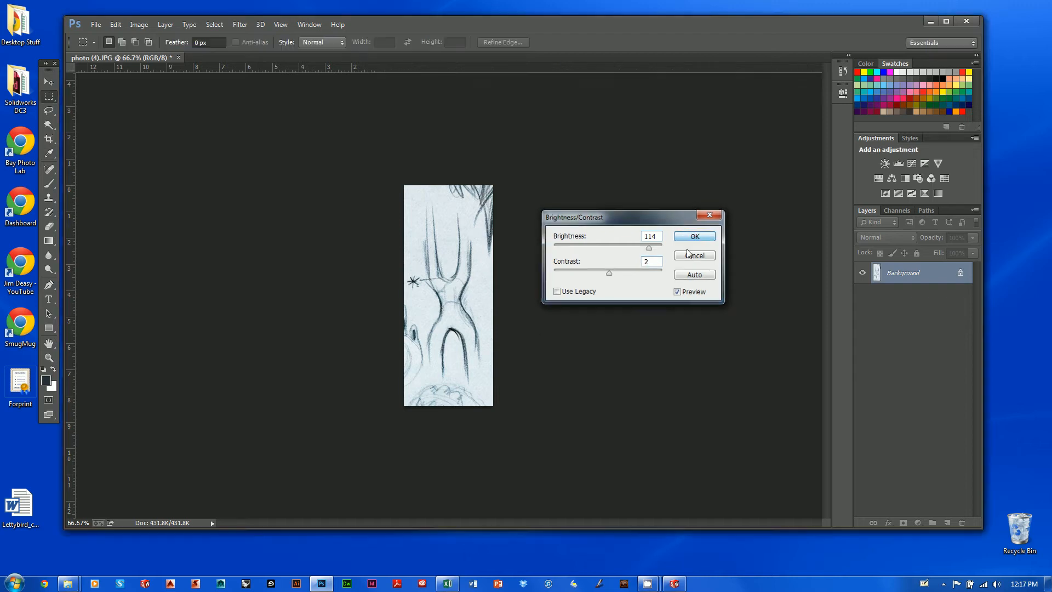
click(689, 255)
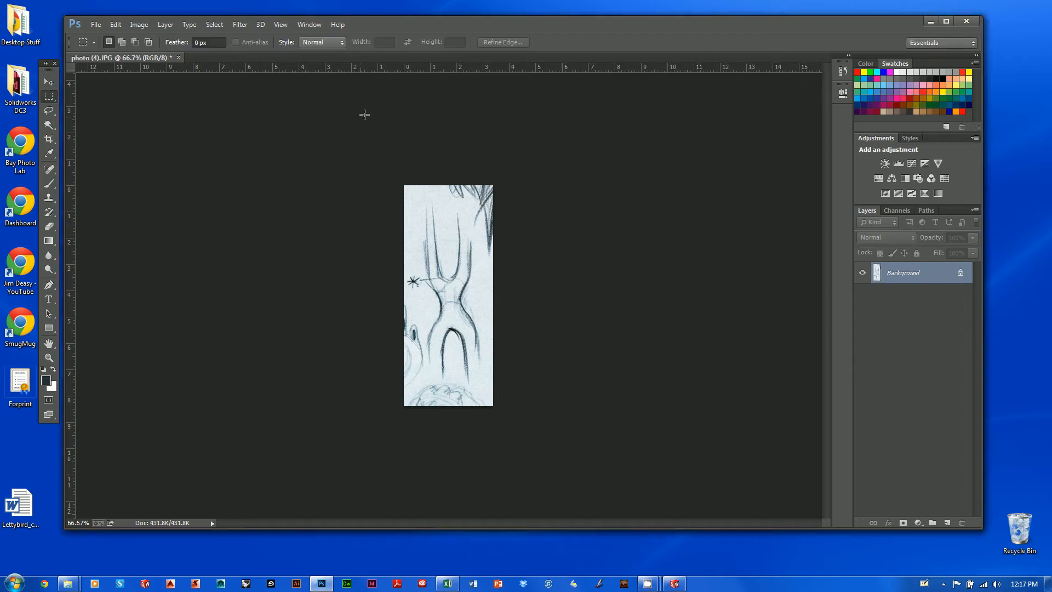
Start a Levels adjustment on the sketch with the shadow input at 96 and the midtones at 1.74
click(139, 25)
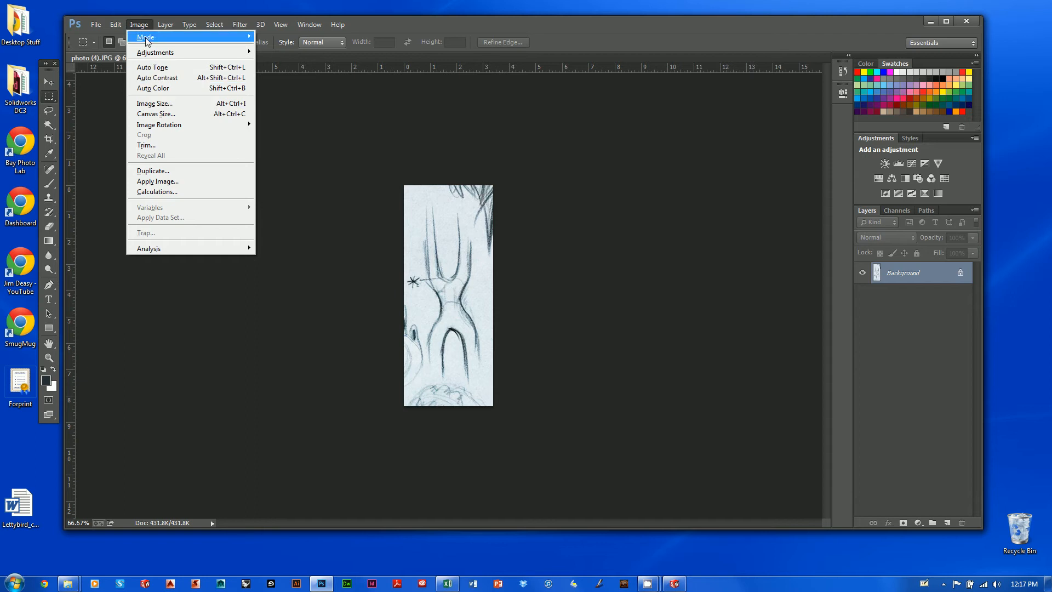
mouse_move(151, 54)
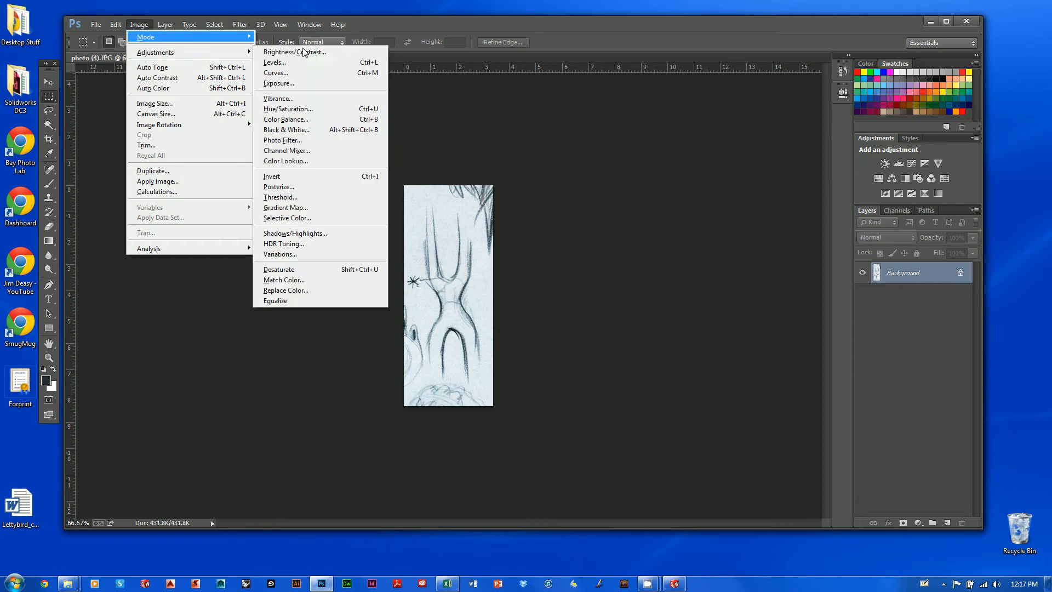
click(274, 63)
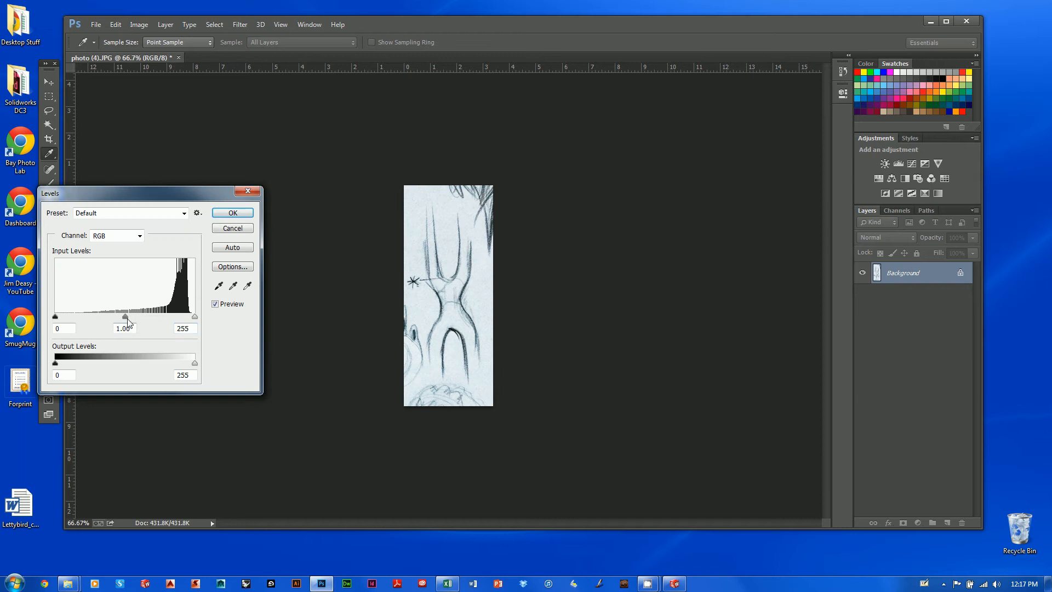
mouse_move(125, 317)
mouse_down()
mouse_move(69, 322)
mouse_move(143, 319)
mouse_move(134, 321)
mouse_up()
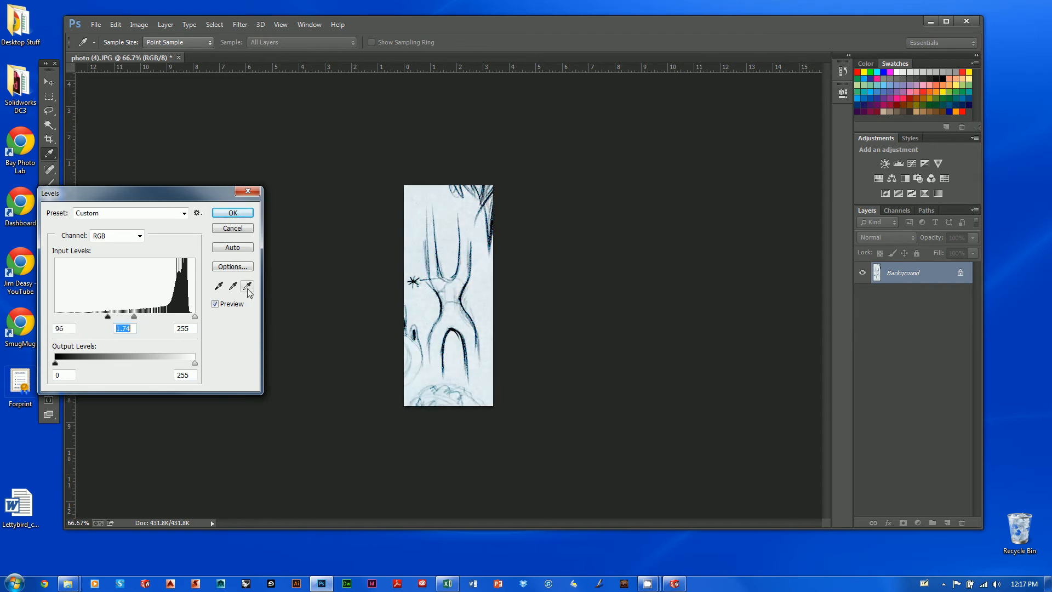
Sample the white point from the blank paper and the black point from the dark arch line, and apply the Levels adjustment
click(248, 288)
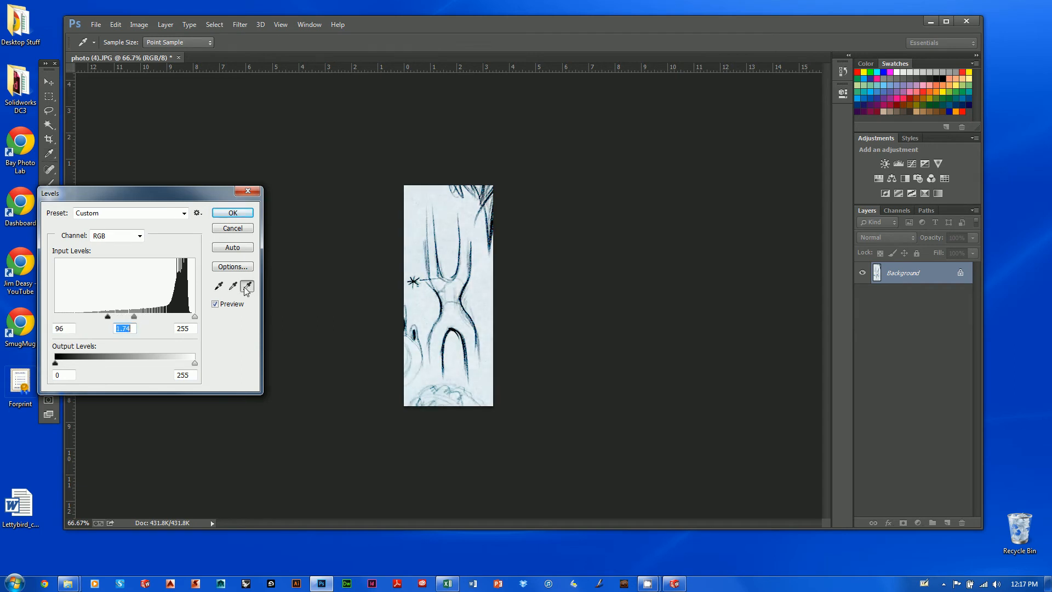
click(473, 201)
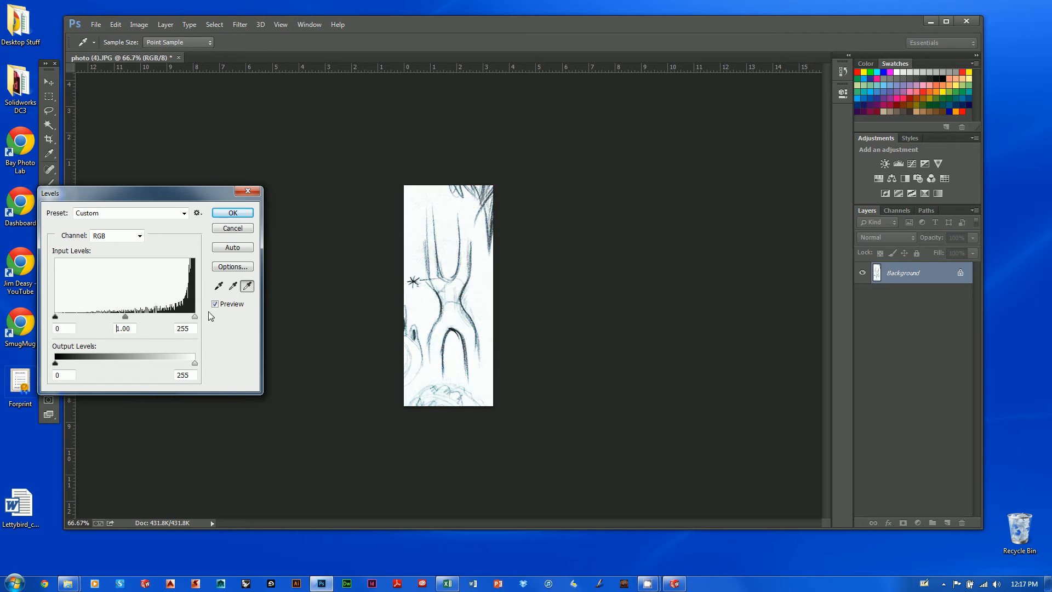
click(218, 287)
click(451, 329)
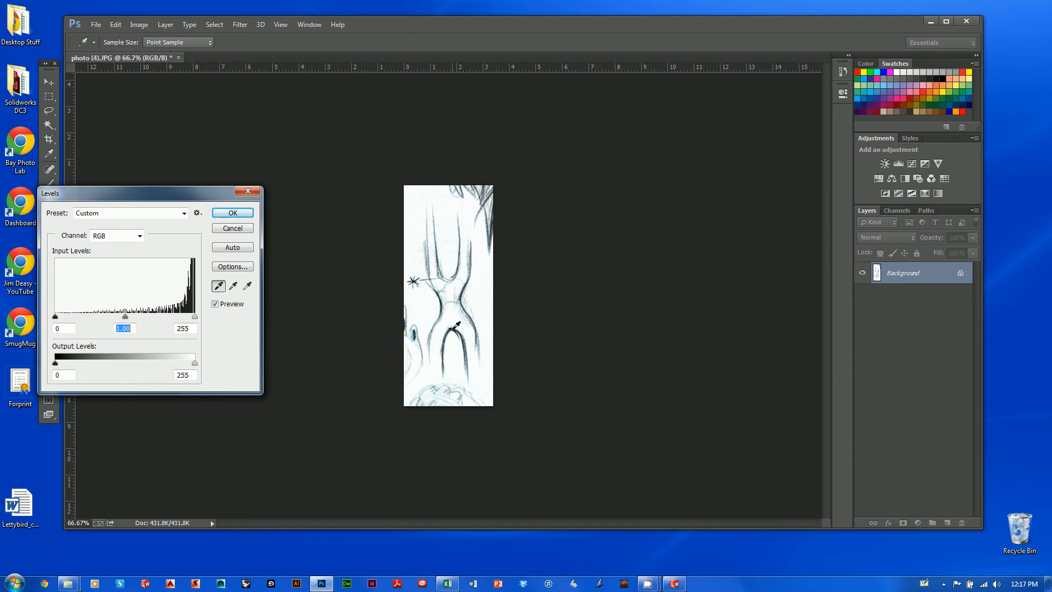
click(245, 215)
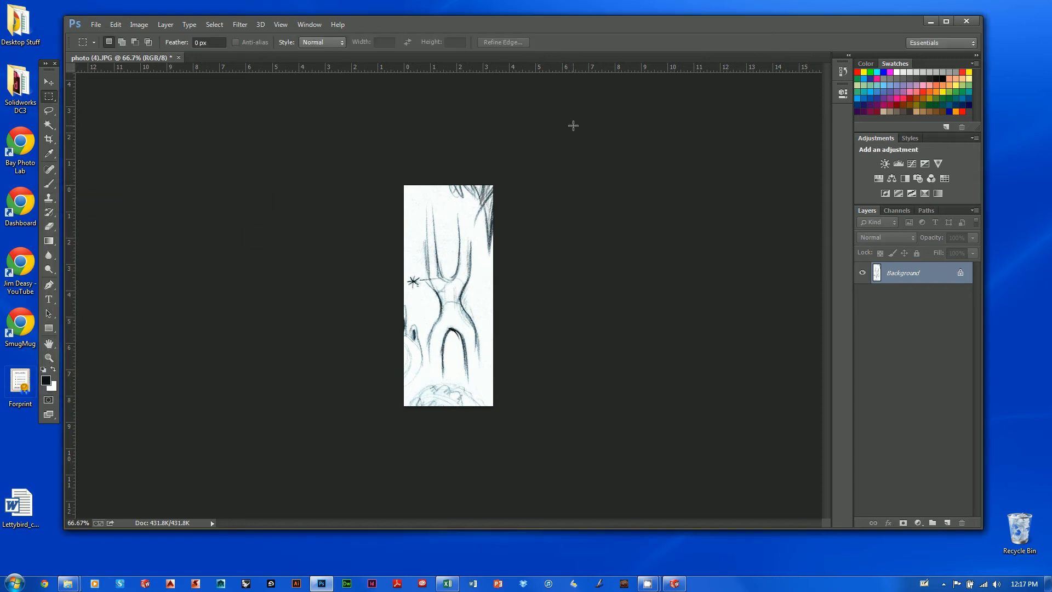
Save the cleaned-up sketch to the Desktop as the JPEG photo5 with quality 12 (Maximum)
click(96, 24)
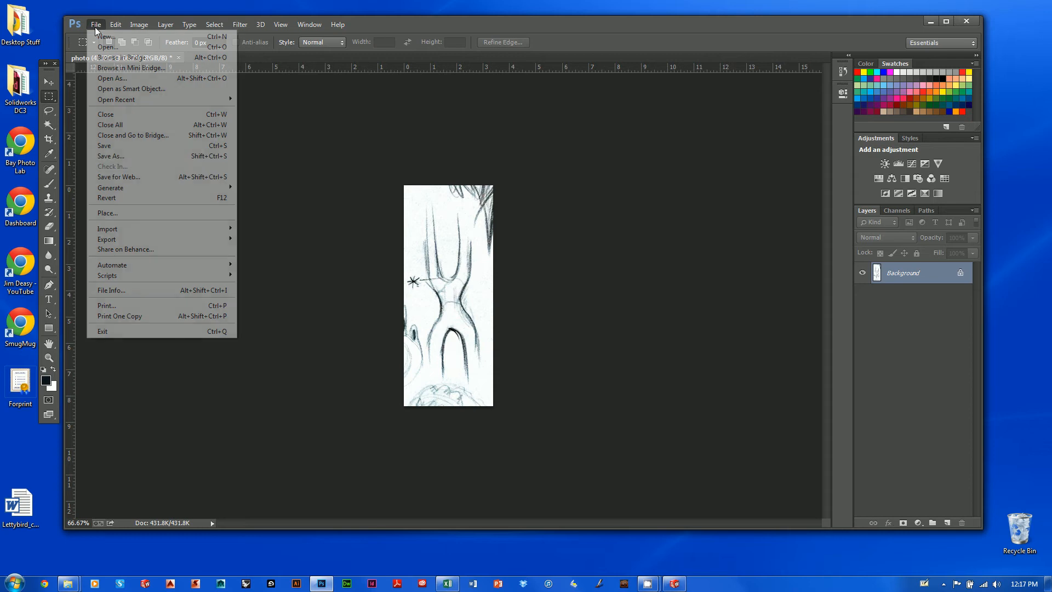
click(109, 157)
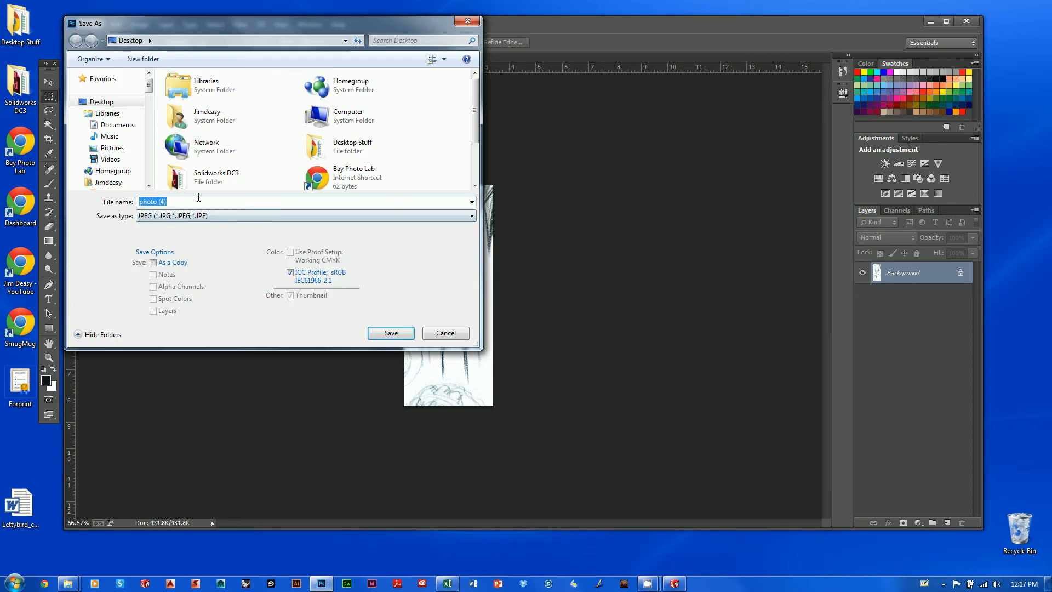
text(ph)
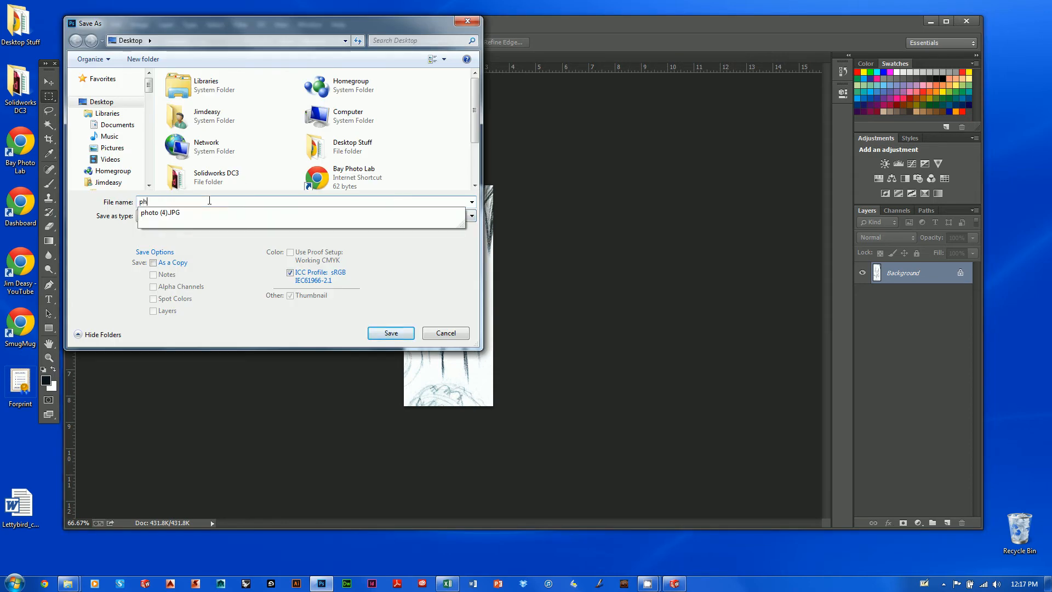
text(oto5)
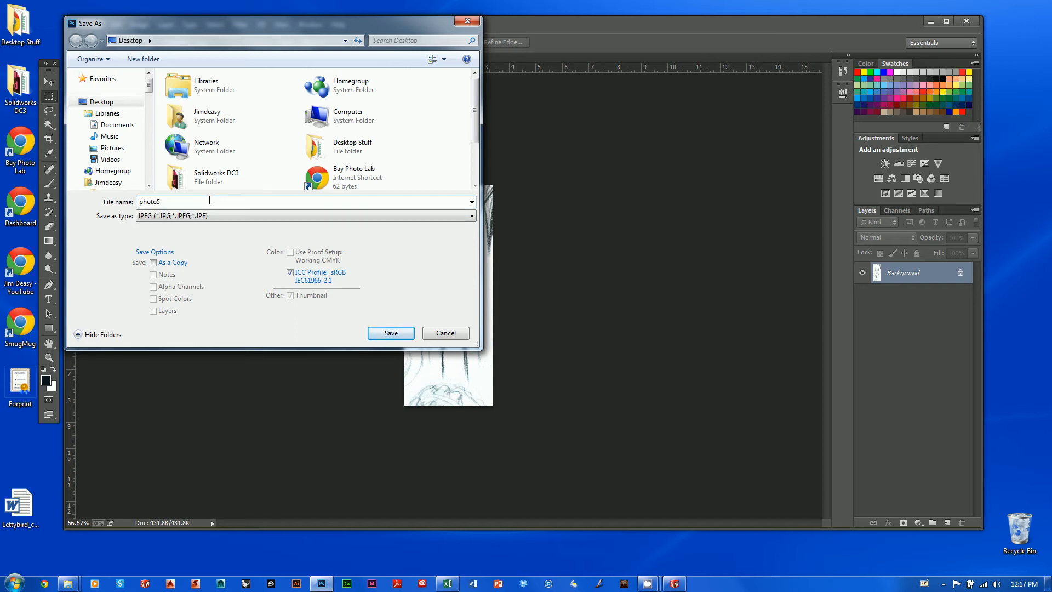
key(Return)
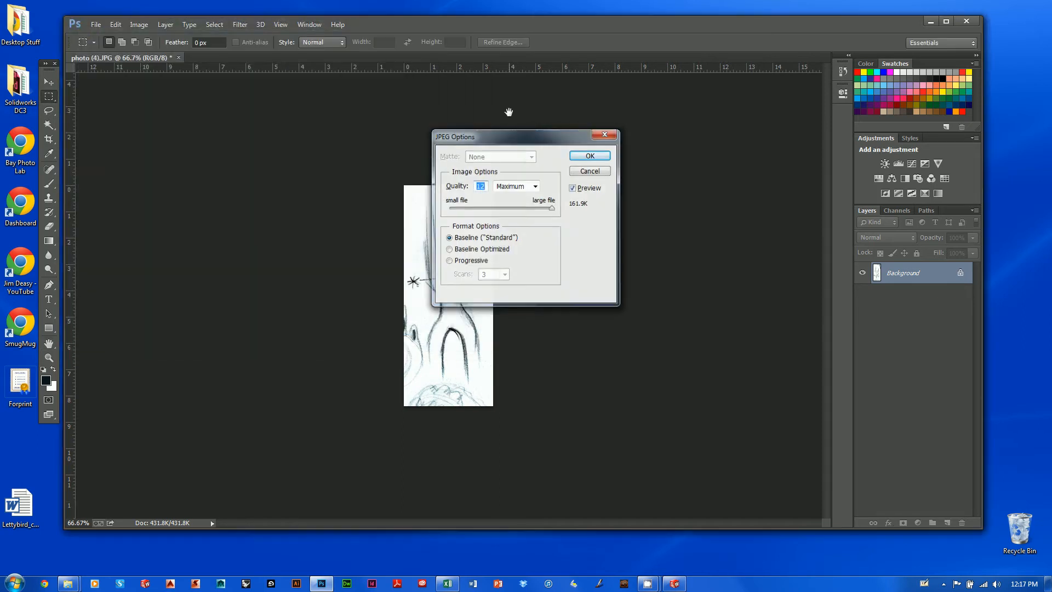
key(Return)
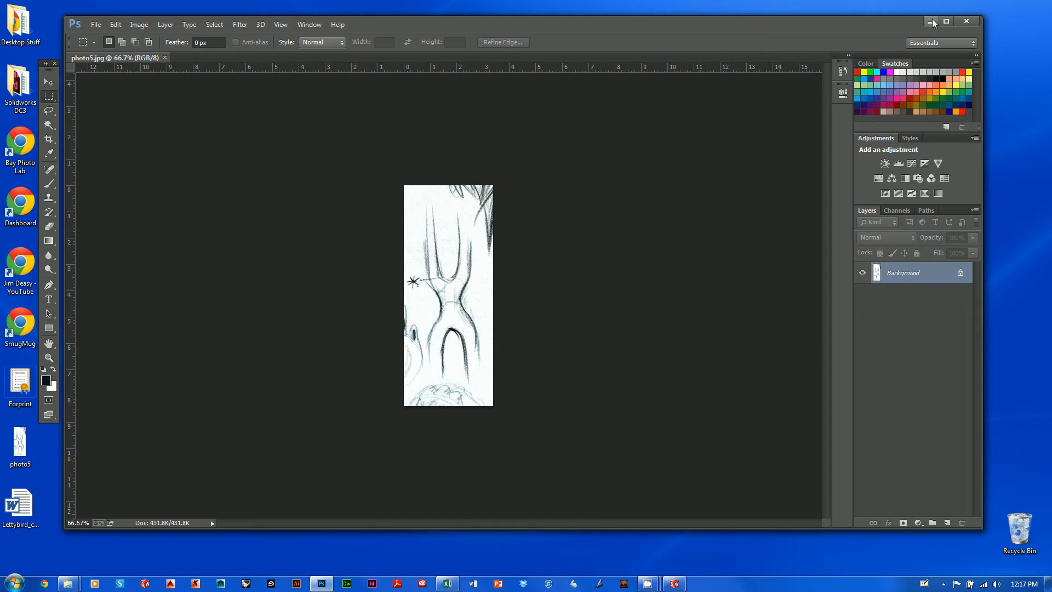
Switch to SolidWorks and create a new part from the AAAAAAAAAAAA template
click(931, 20)
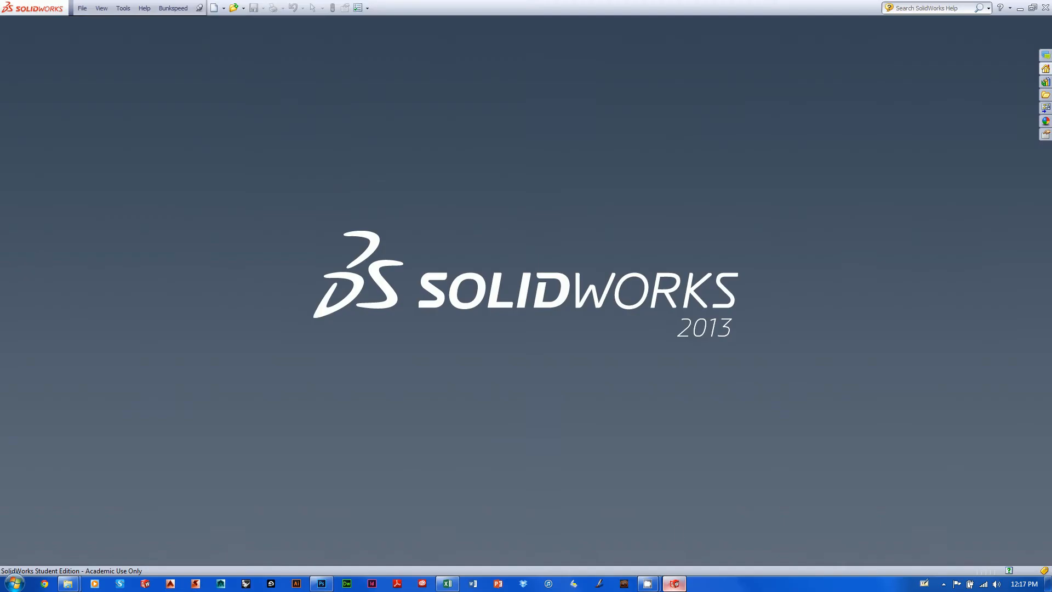
click(82, 8)
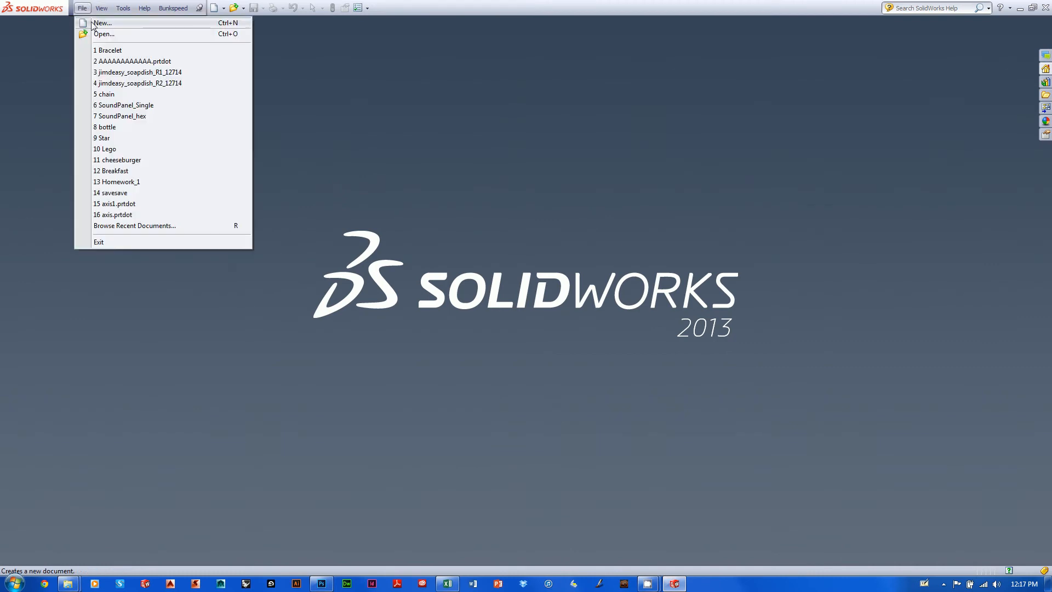
click(90, 22)
click(320, 147)
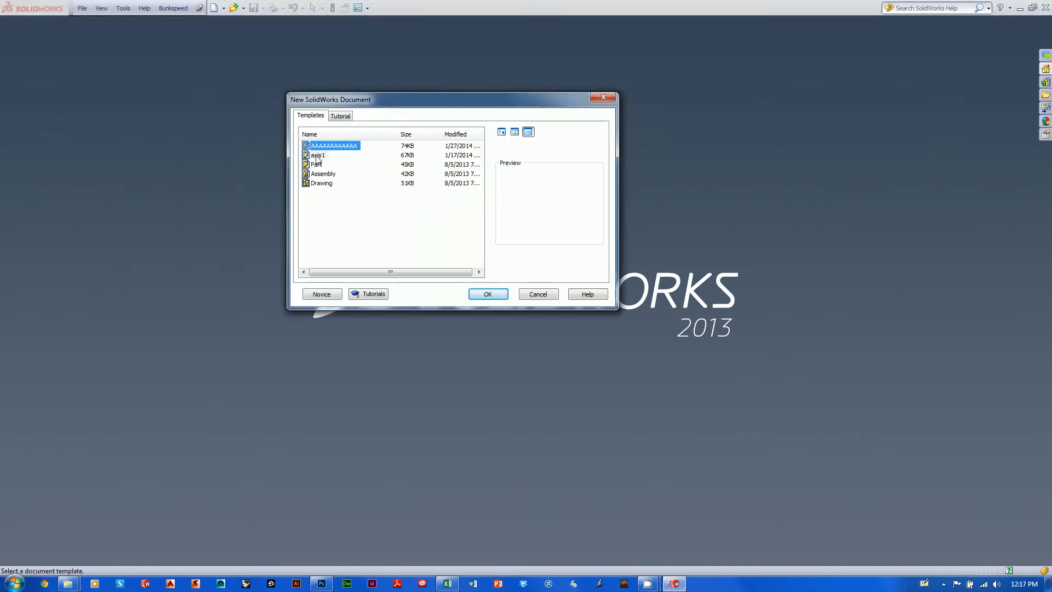
click(484, 293)
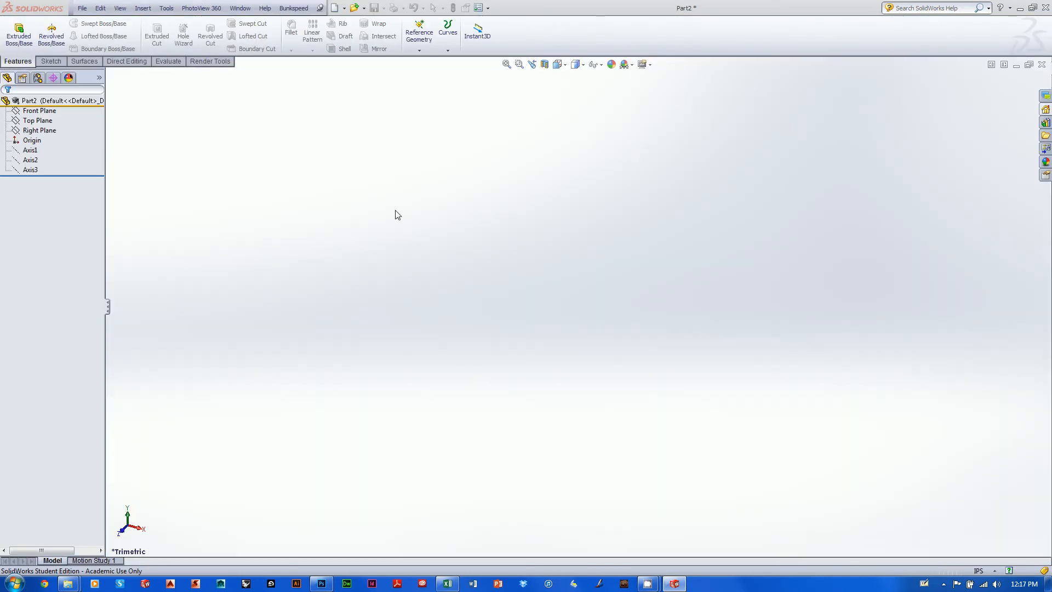
Start a sketch on the Front Plane
click(37, 111)
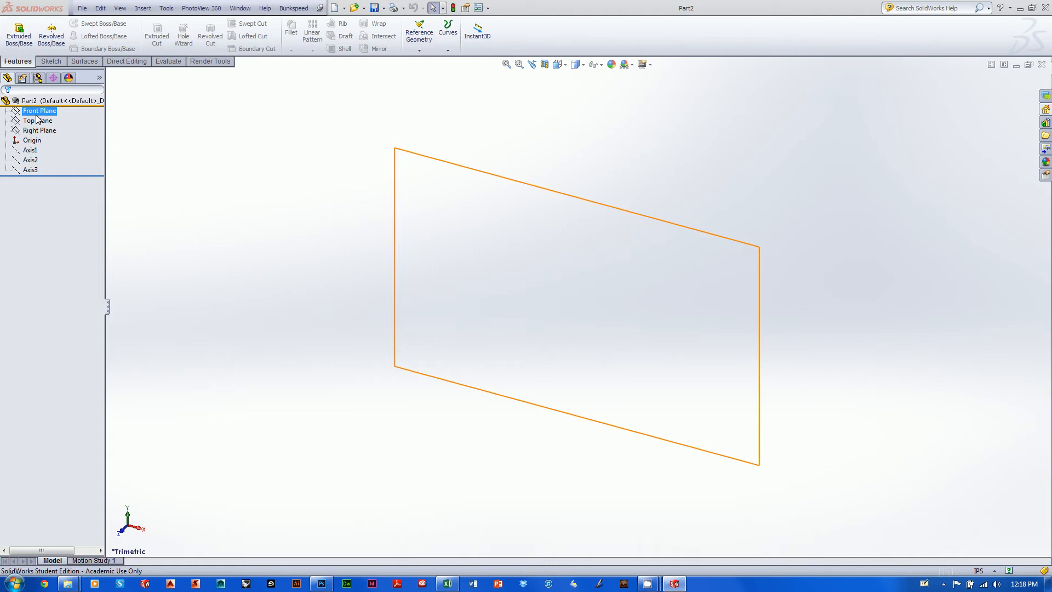
key(Escape)
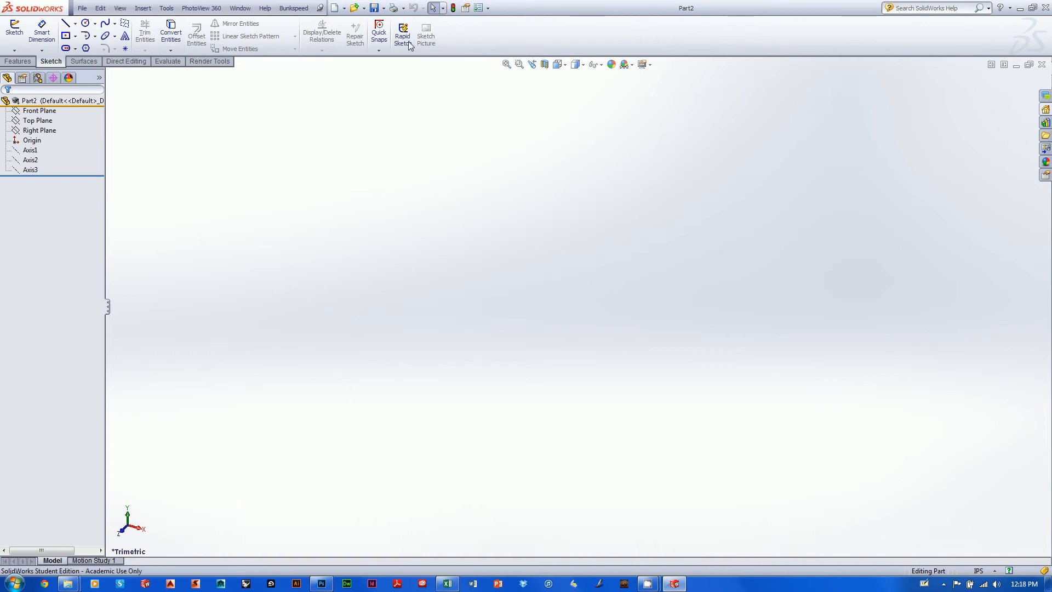
right_click(39, 110)
click(36, 97)
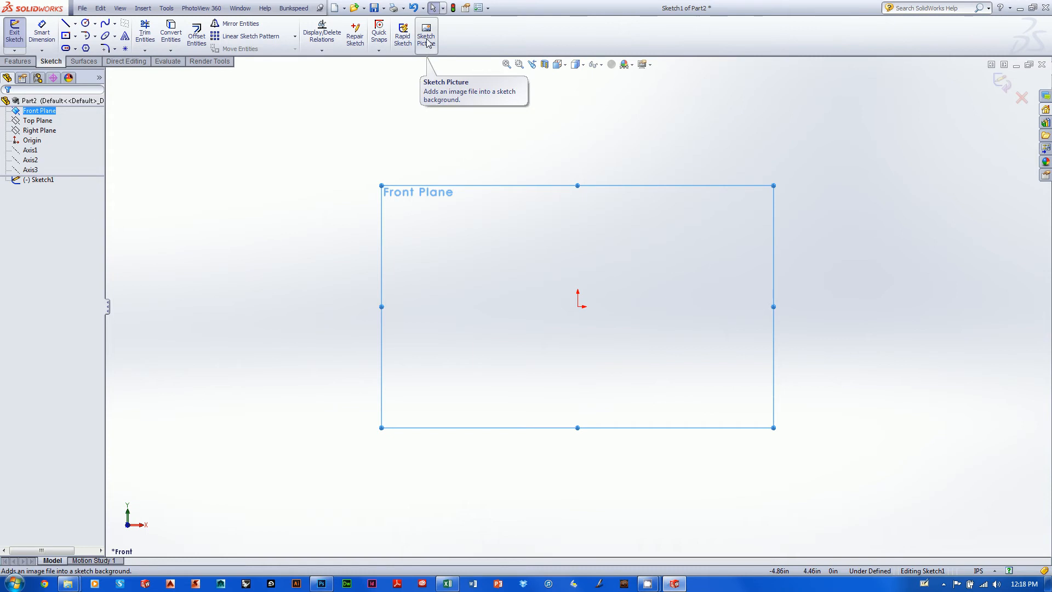
Insert the image photo5 from the Desktop as a sketch picture
click(427, 36)
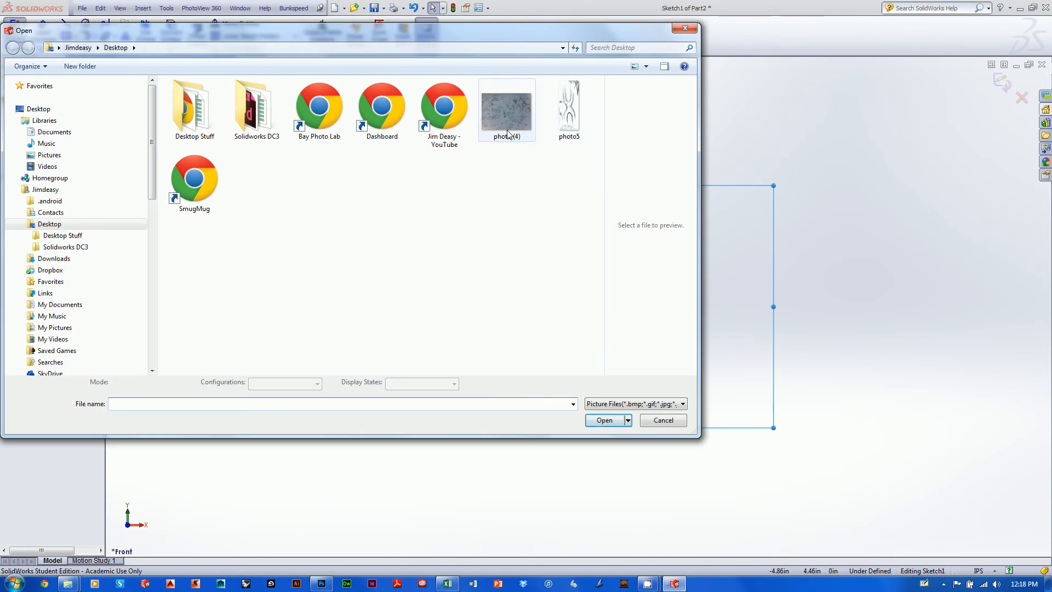
click(571, 120)
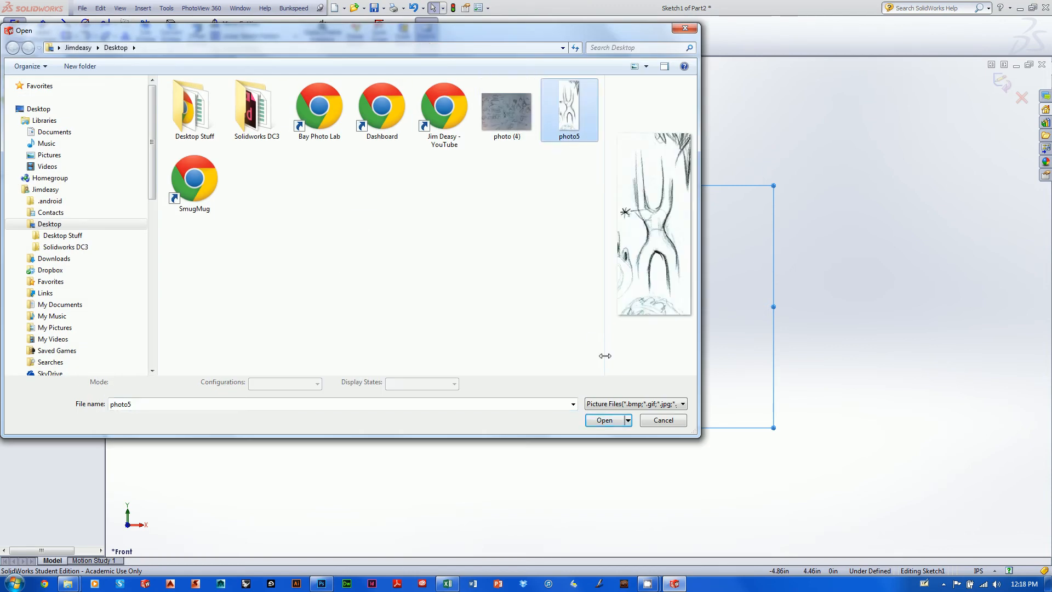
click(604, 420)
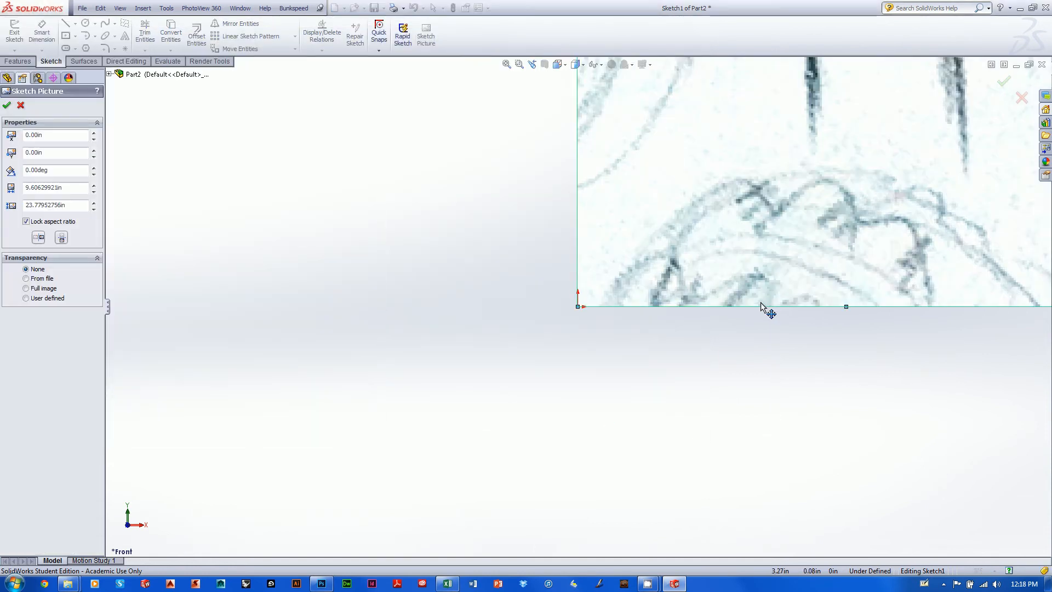
scroll(776, 263, up, 8)
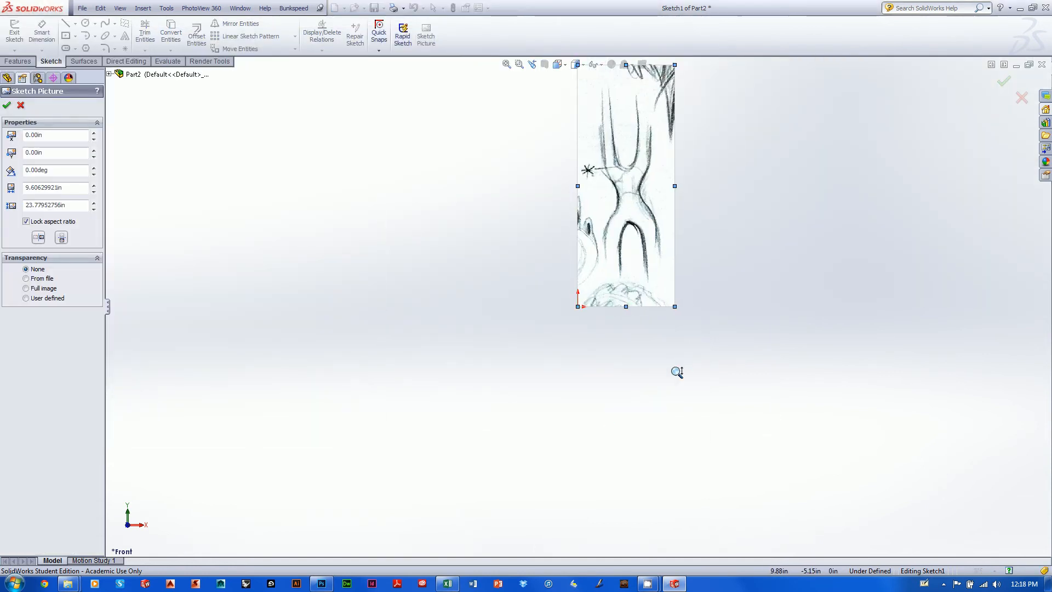
shift+middle_drag(626, 296, 623, 329)
mouse_move(623, 335)
ctrl+middle_down()
mouse_move(621, 406)
mouse_move(654, 458)
mouse_move(690, 379)
mouse_move(688, 359)
ctrl+middle_up()
mouse_move(681, 405)
ctrl+middle_down()
mouse_move(634, 307)
mouse_move(665, 331)
ctrl+middle_up()
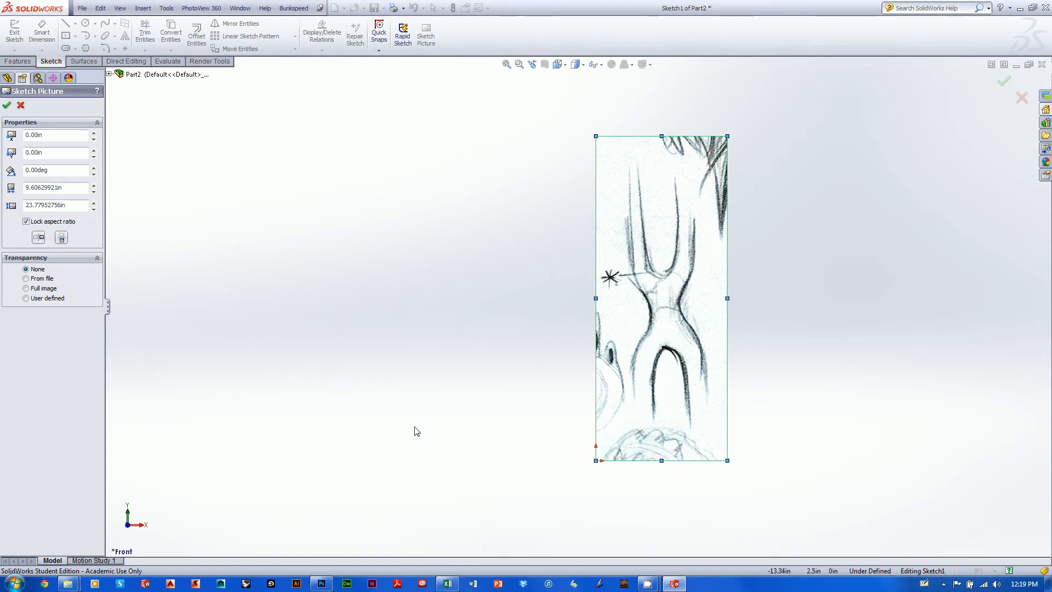
Try flipping the sketch picture horizontally and vertically, reversing each flip
click(38, 239)
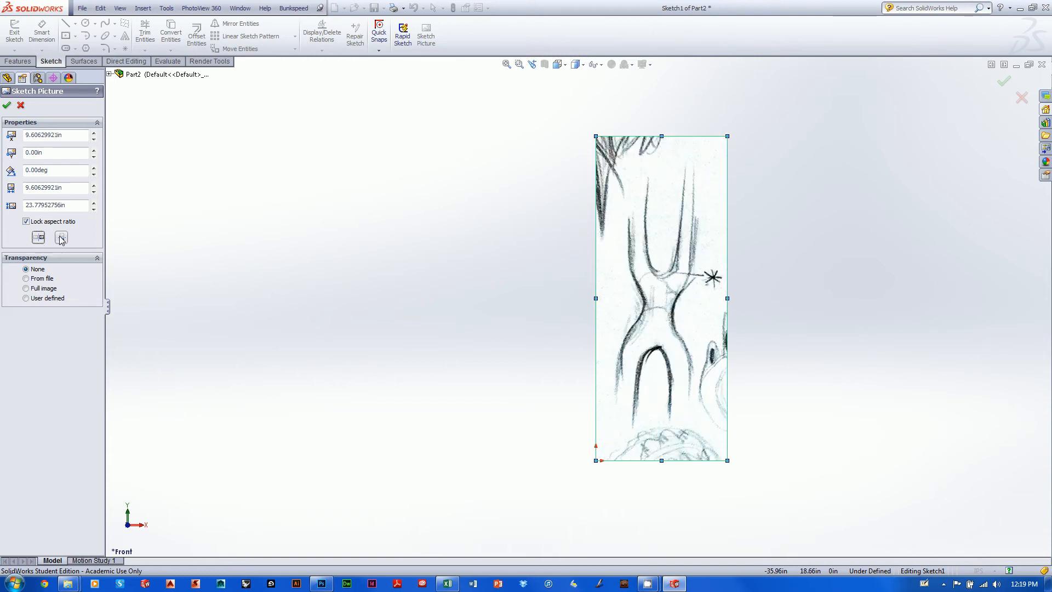
click(38, 239)
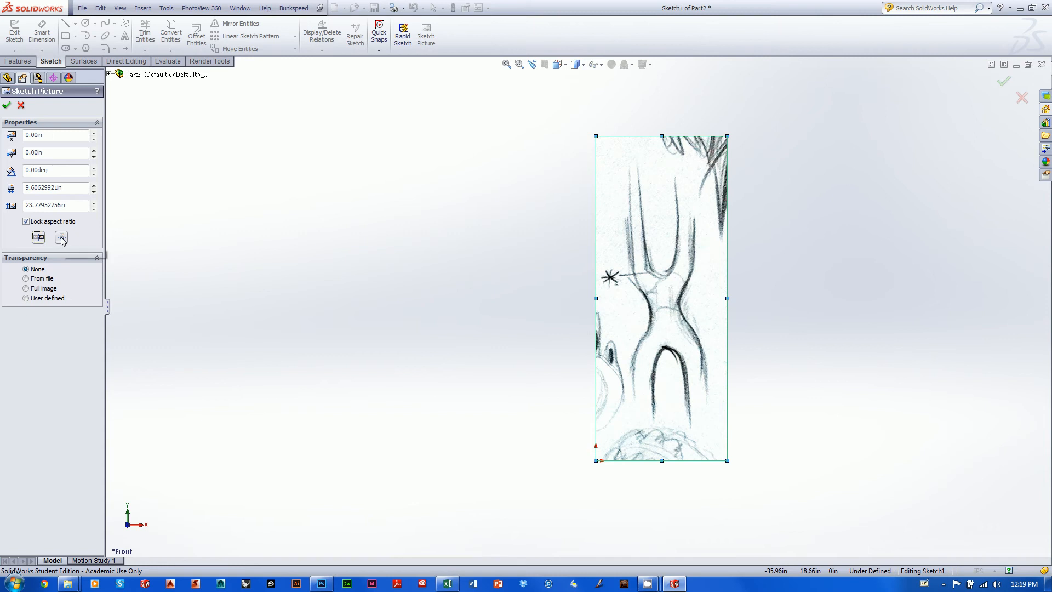
click(62, 239)
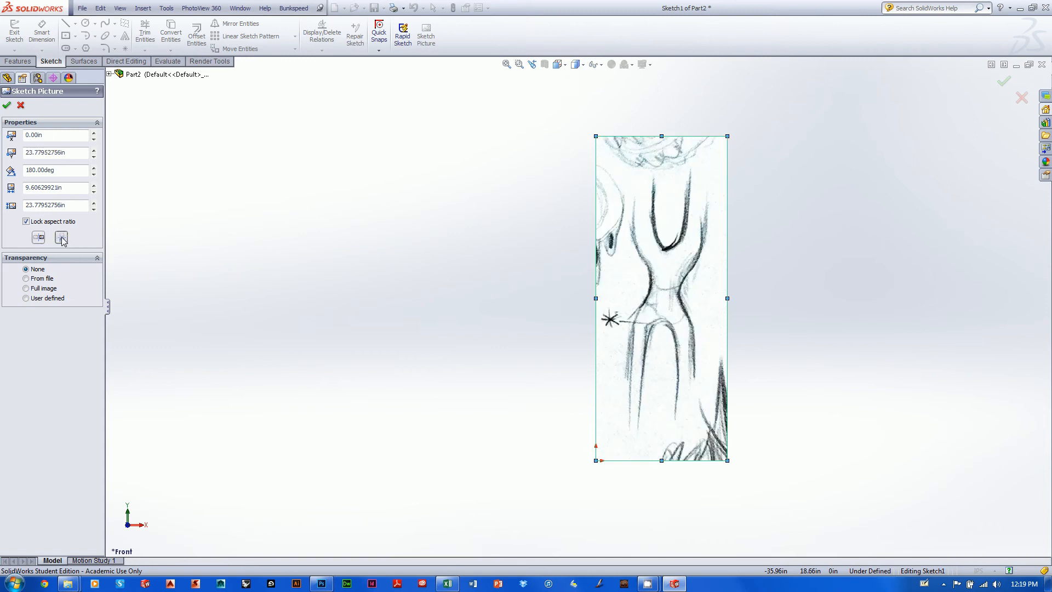
click(61, 239)
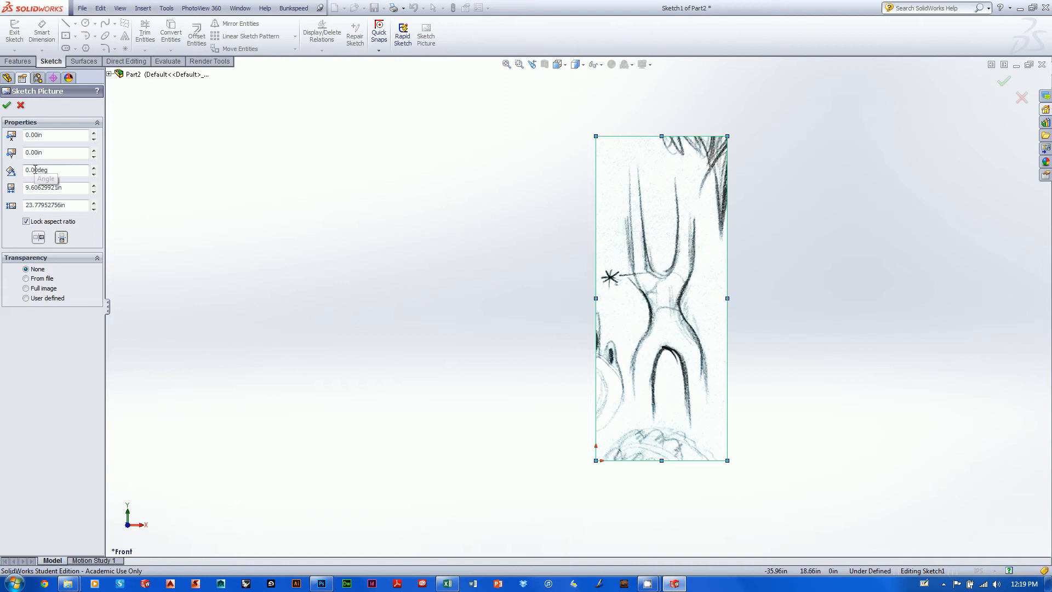
Rotate the picture to 90 degrees and move its narrow waist over the origin, at about X 11.37 in, Y -4.94 in
click(59, 170)
text(90)
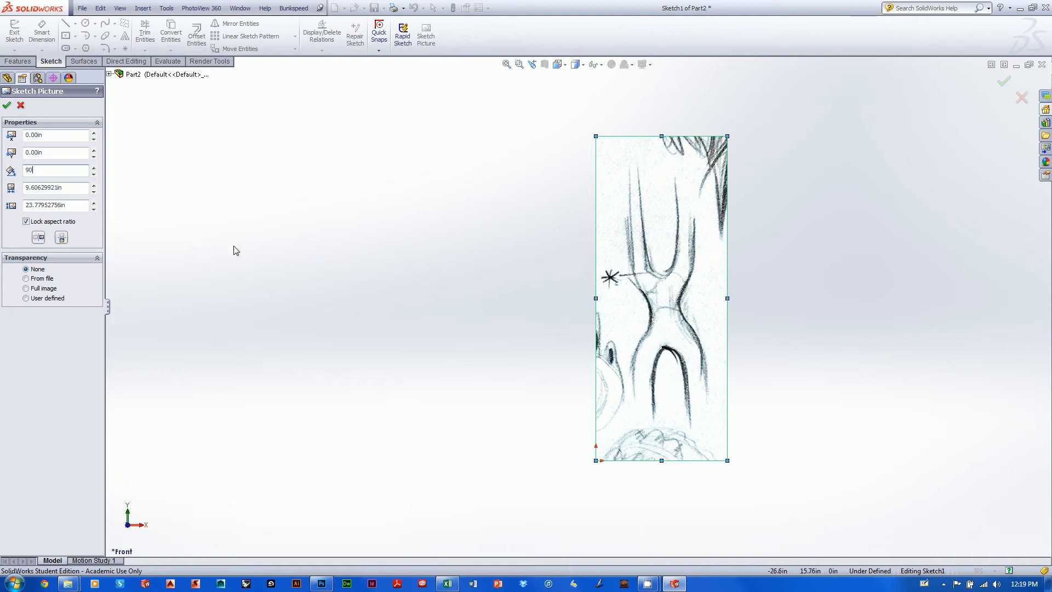
key(Return)
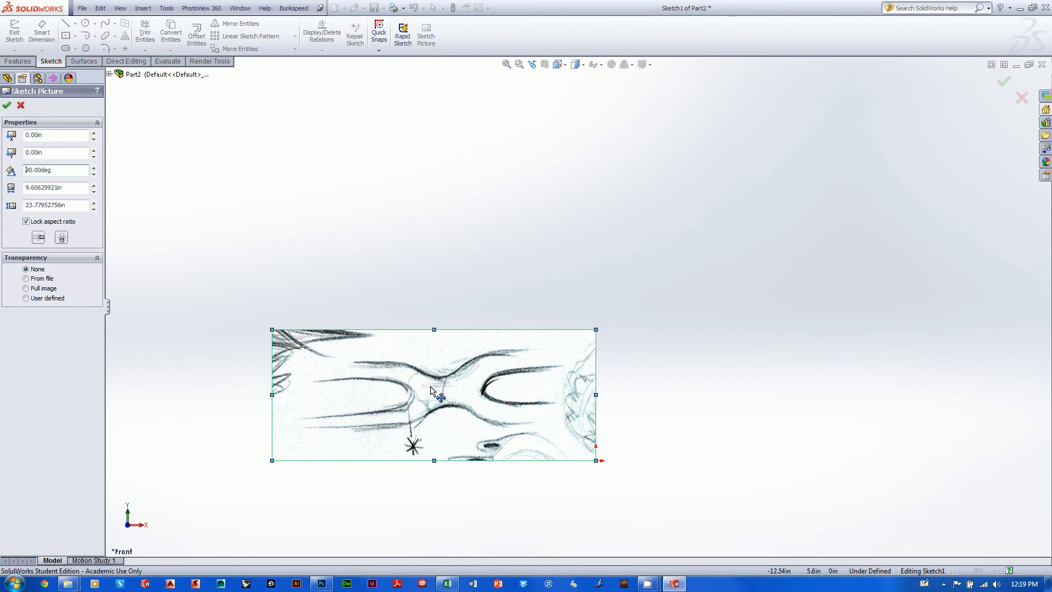
mouse_move(391, 384)
mouse_down()
mouse_move(631, 369)
mouse_move(548, 431)
mouse_move(548, 482)
mouse_move(612, 434)
mouse_move(586, 428)
mouse_move(592, 466)
mouse_up()
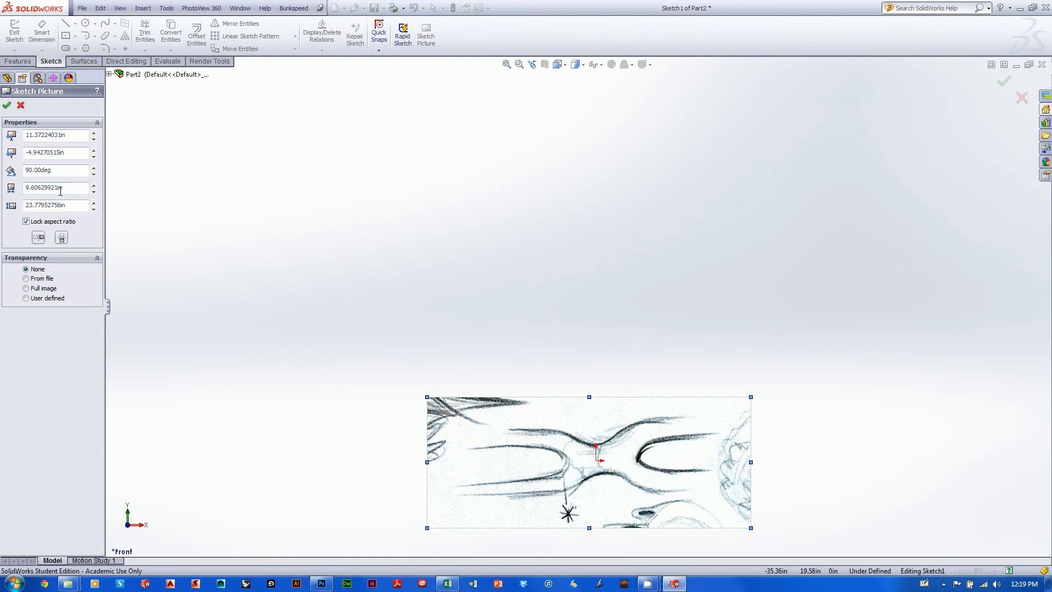
Set the picture's angle to 87 degrees and recentre its waist on the origin, at about X 10.97 in, Y -5.75 in
click(93, 167)
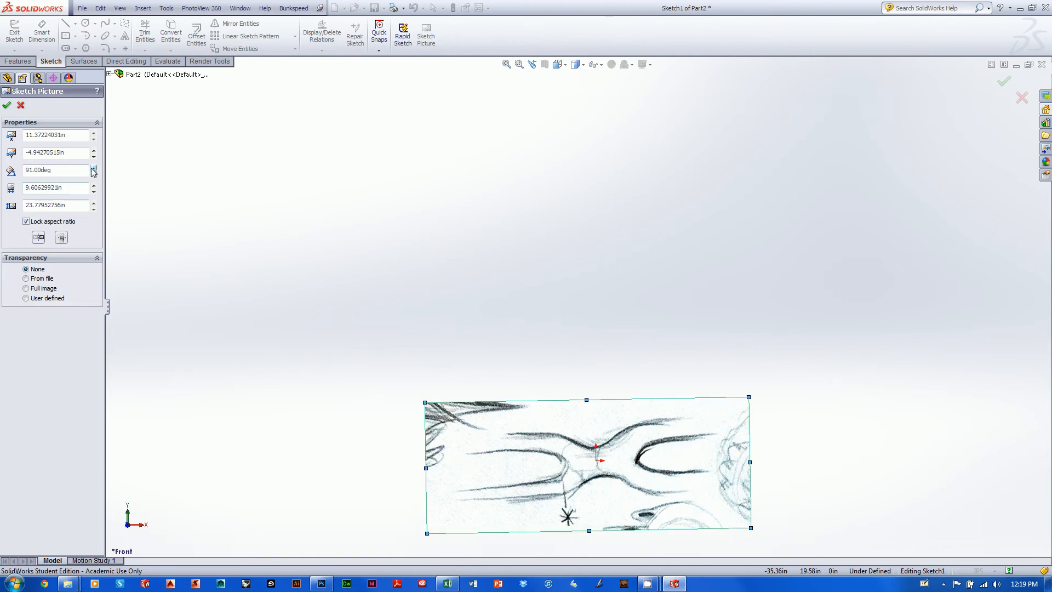
click(94, 176)
click(93, 176)
click(94, 176)
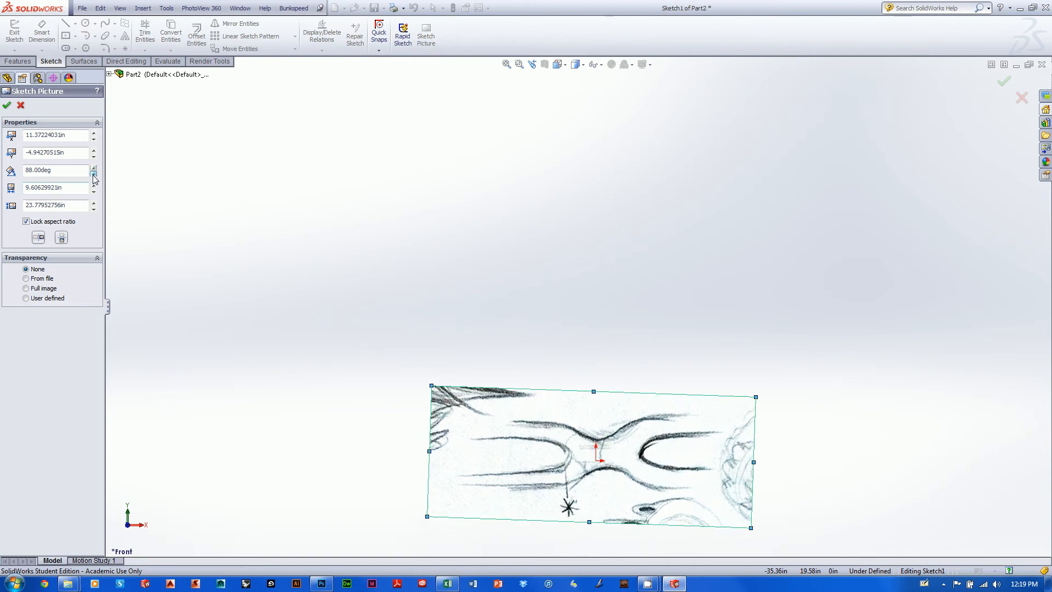
click(93, 176)
click(93, 176)
click(94, 168)
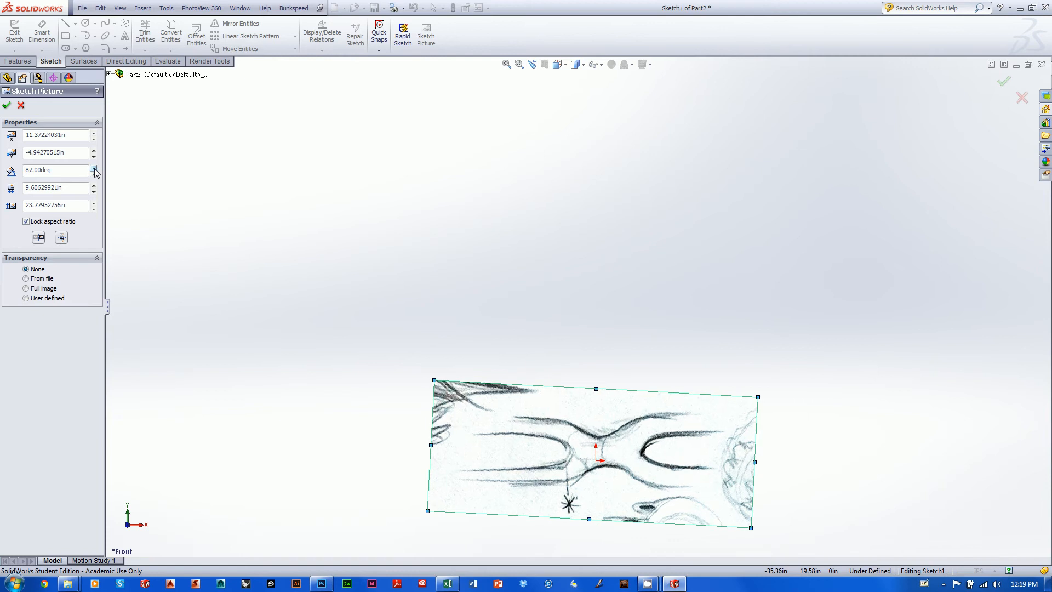
drag(660, 449, 649, 454)
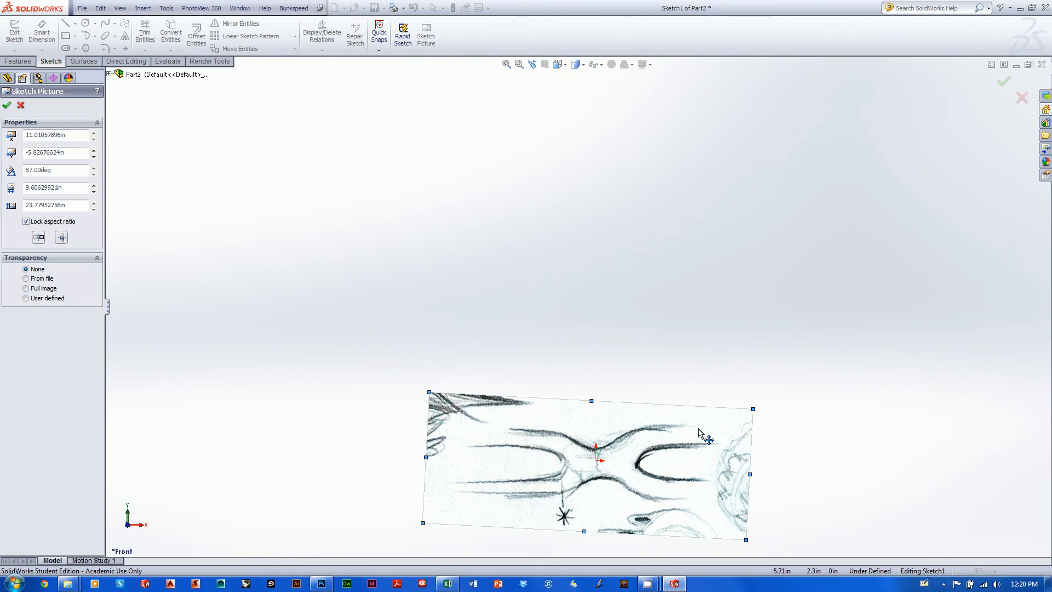
drag(582, 467, 582, 465)
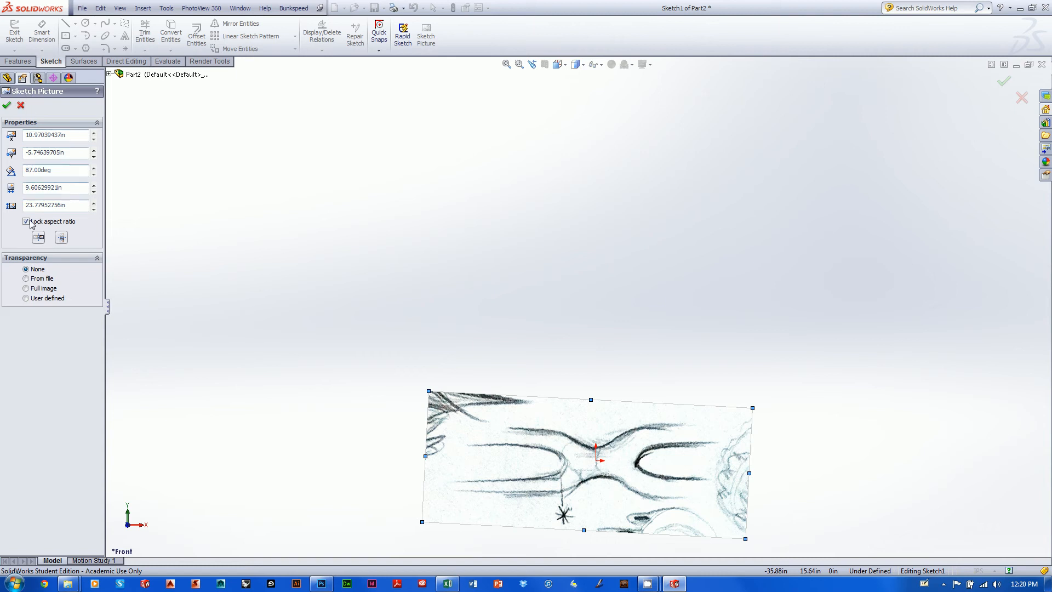
Apply full-image transparency of about 0.76 to the picture, accept it and exit the sketch
click(26, 289)
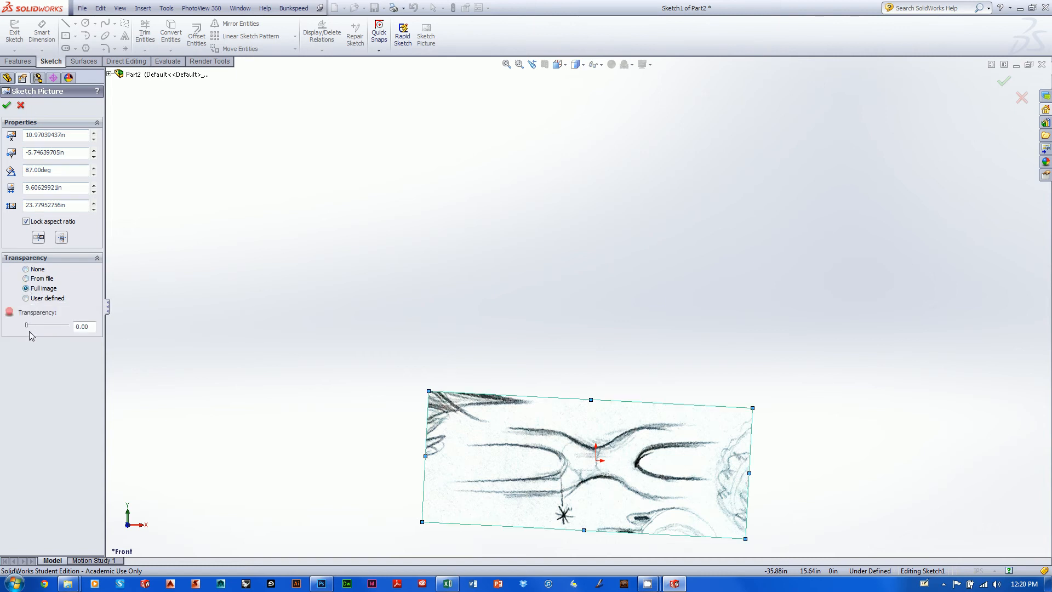
drag(27, 326, 59, 326)
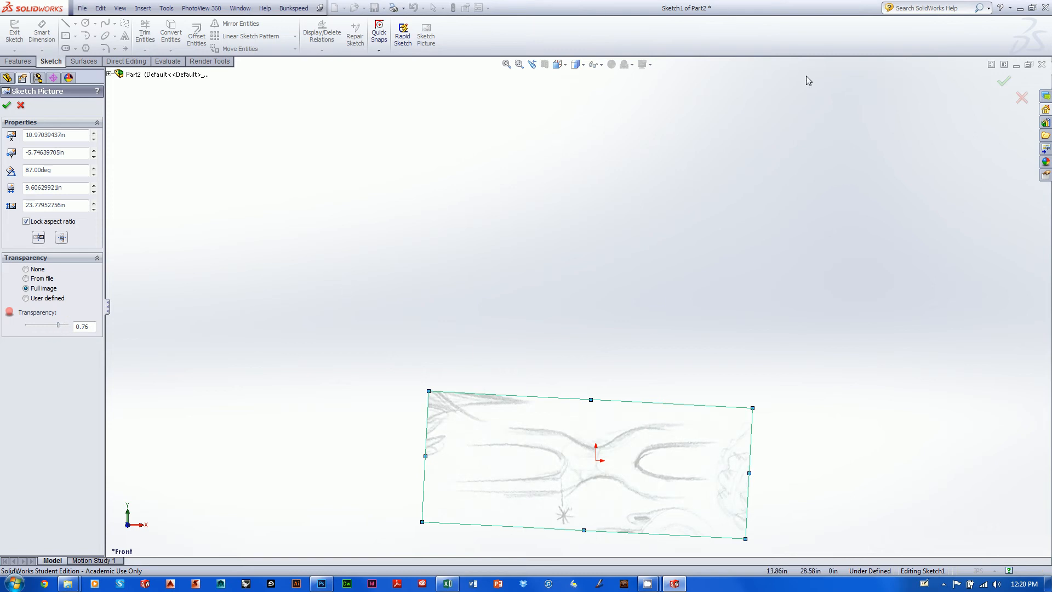
click(1003, 82)
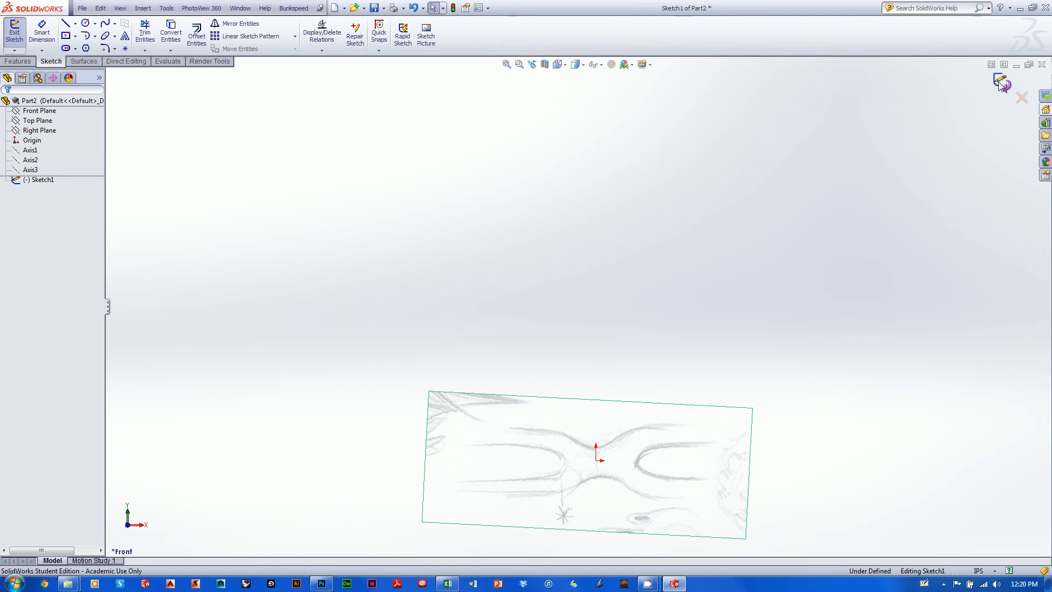
click(1001, 82)
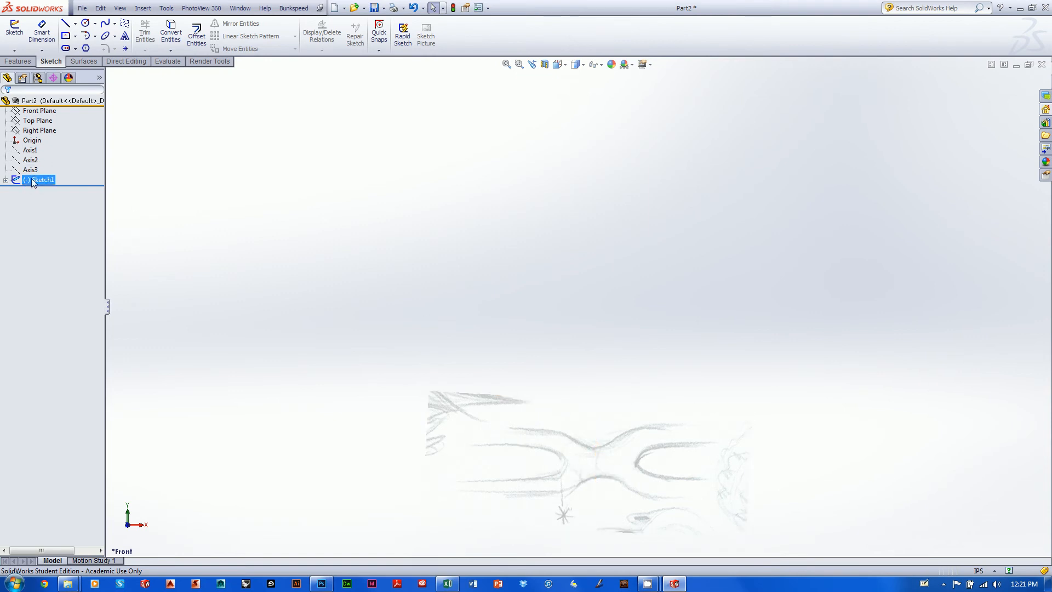
Try enlarging the sketch picture to about 17.49 in by 43.30 in, and undo the resize
click(5, 179)
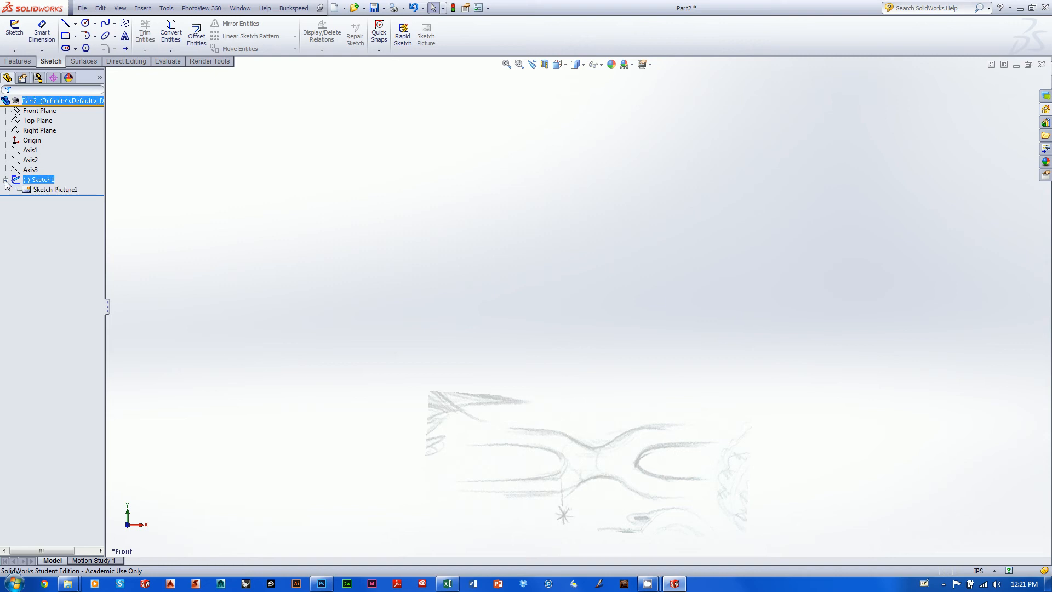
click(36, 192)
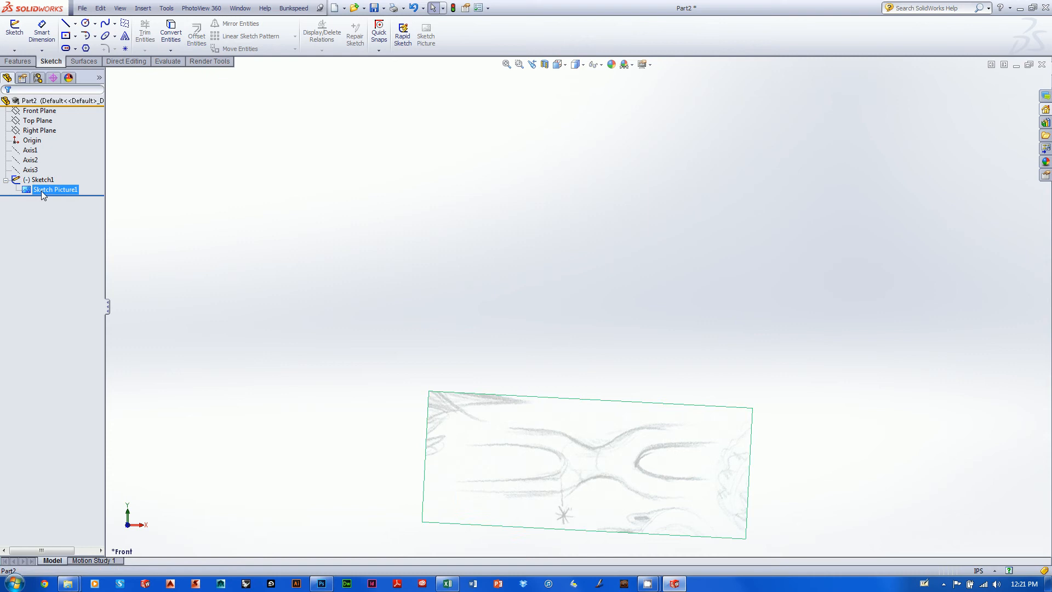
click(607, 445)
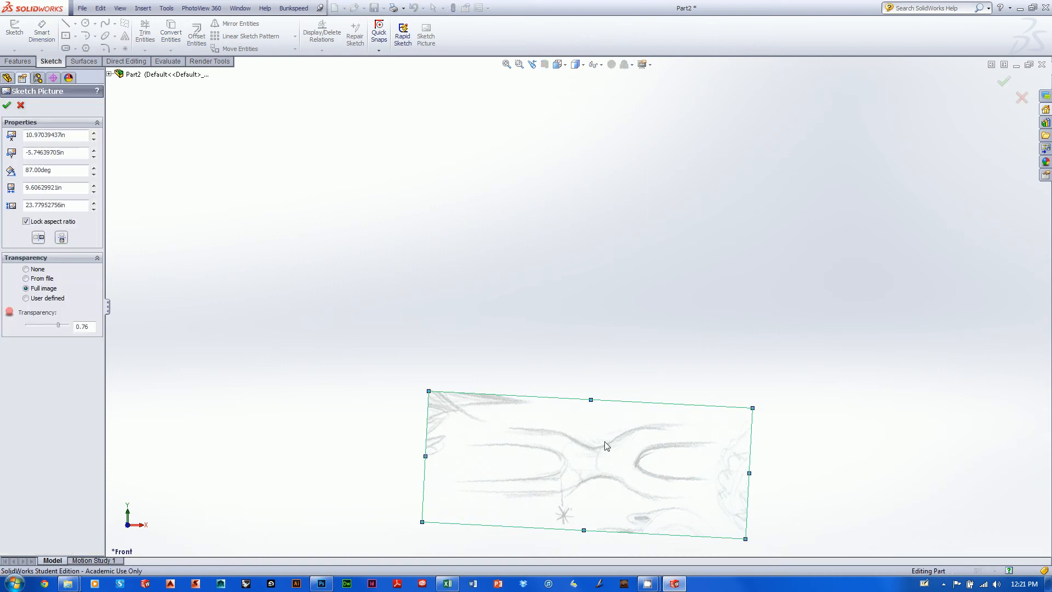
mouse_move(590, 399)
mouse_down()
mouse_move(646, 249)
mouse_move(611, 374)
mouse_move(627, 293)
mouse_up()
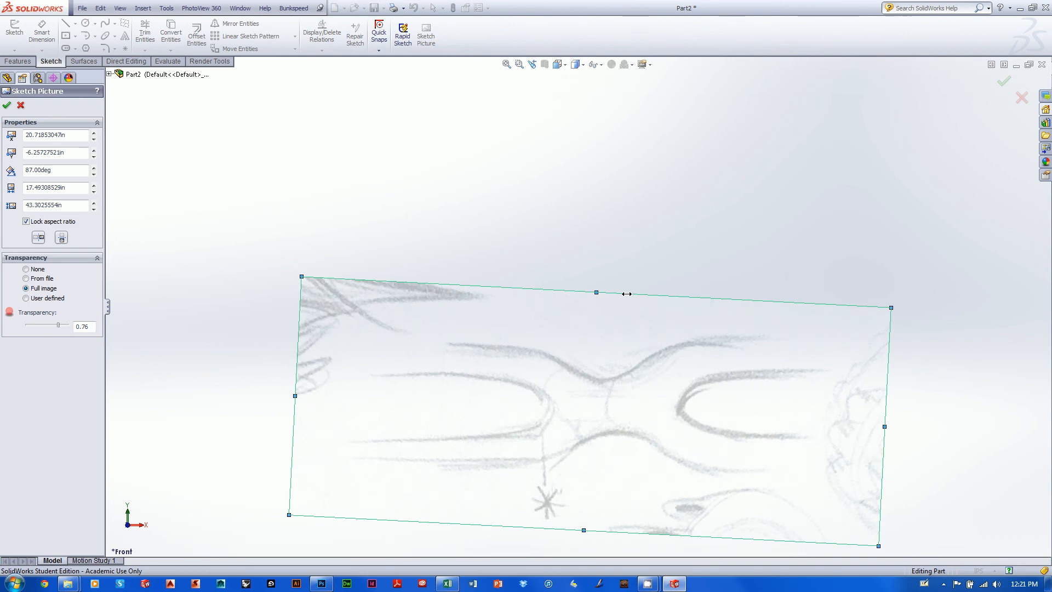
click(1023, 97)
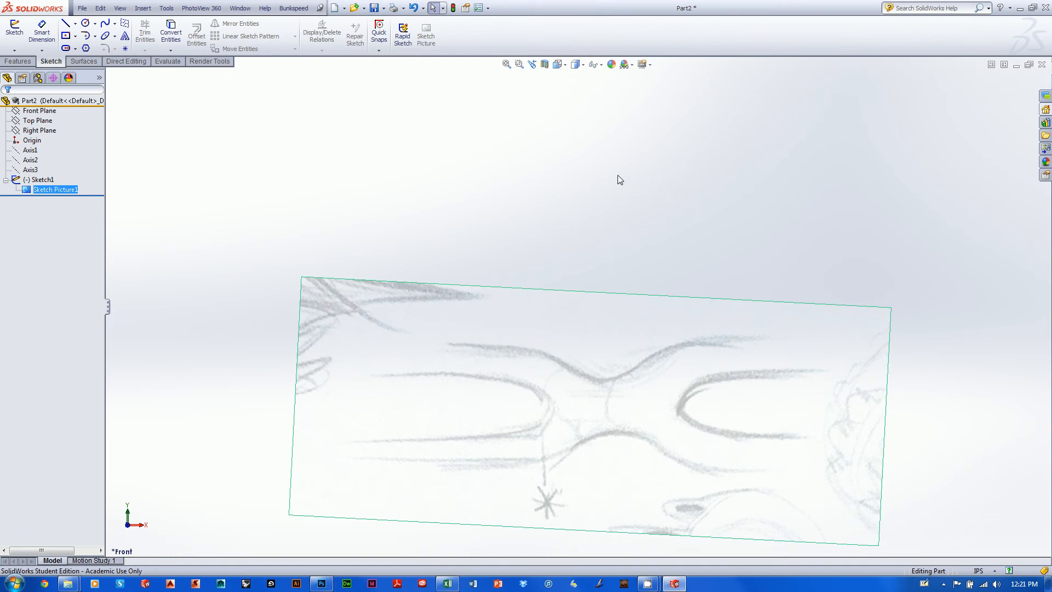
key(ctrl+z)
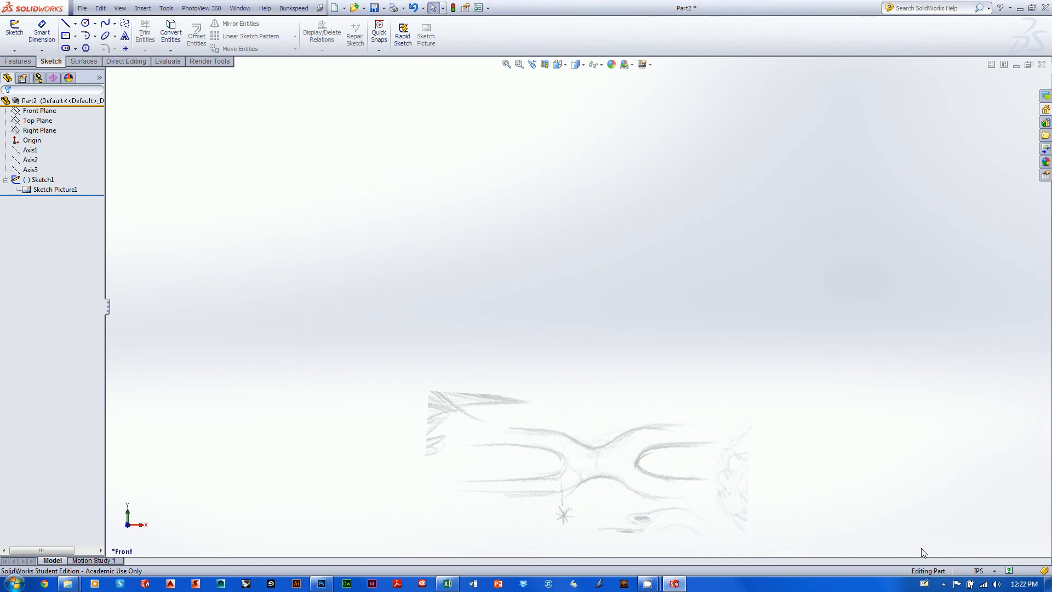
Switch the document's unit system to MMGS (millimeter, gram, second)
click(994, 575)
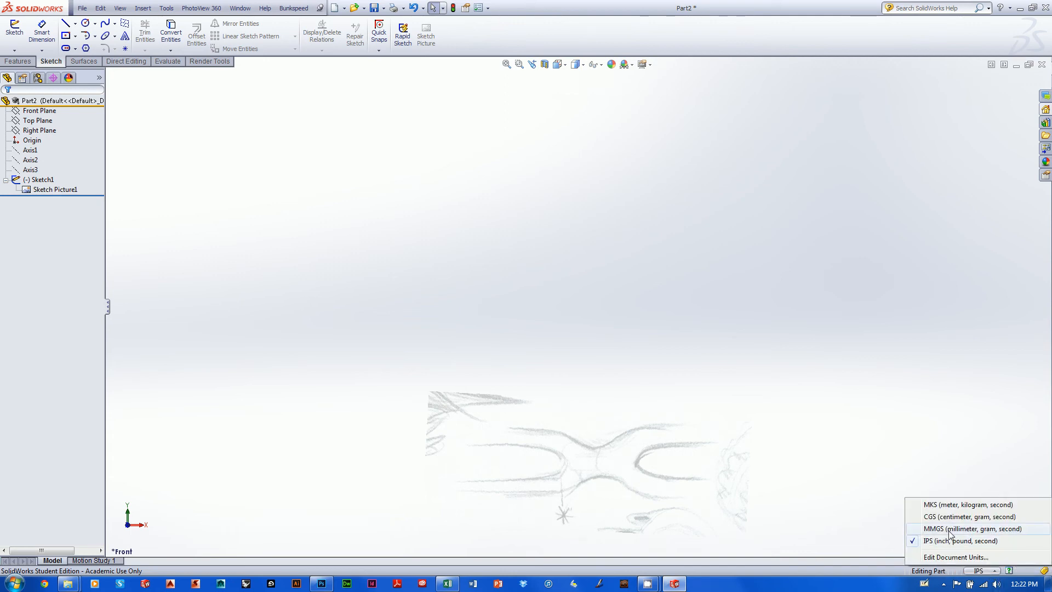
click(951, 529)
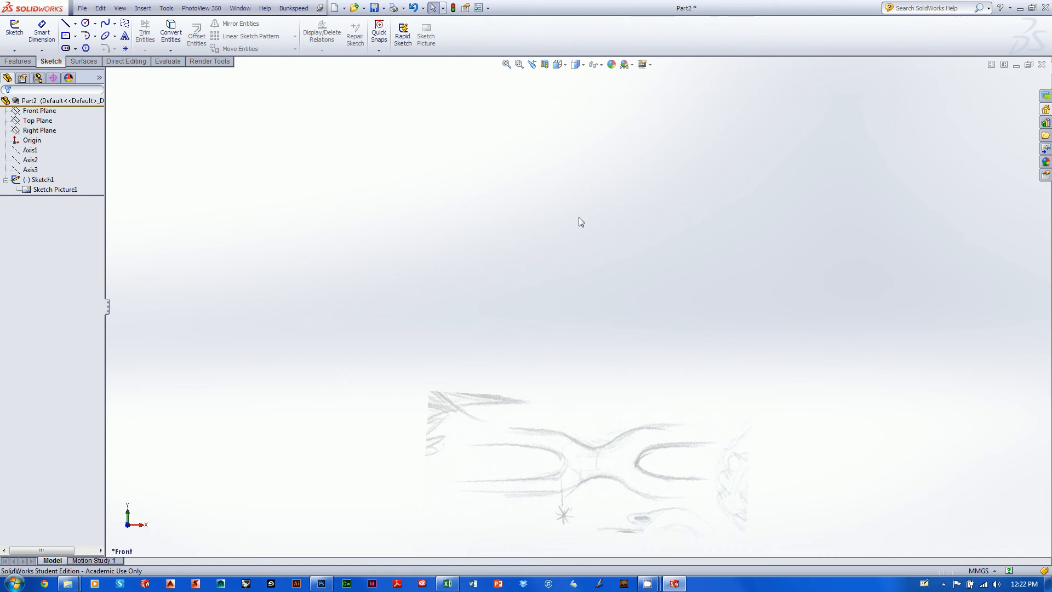
click(6, 180)
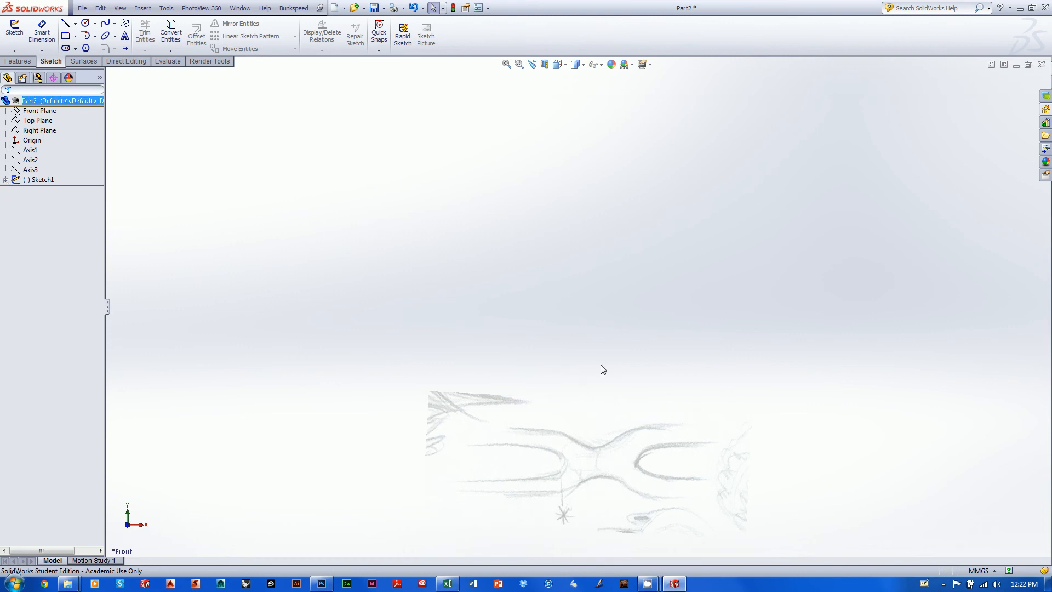
Sketch a center rectangle on the Front Plane, centred on the origin, about 307 mm wide and 121 mm high
scroll(605, 322, down, 3)
scroll(594, 328, up, 7)
mouse_move(672, 322)
ctrl+middle_down()
mouse_move(627, 274)
mouse_move(655, 275)
ctrl+middle_up()
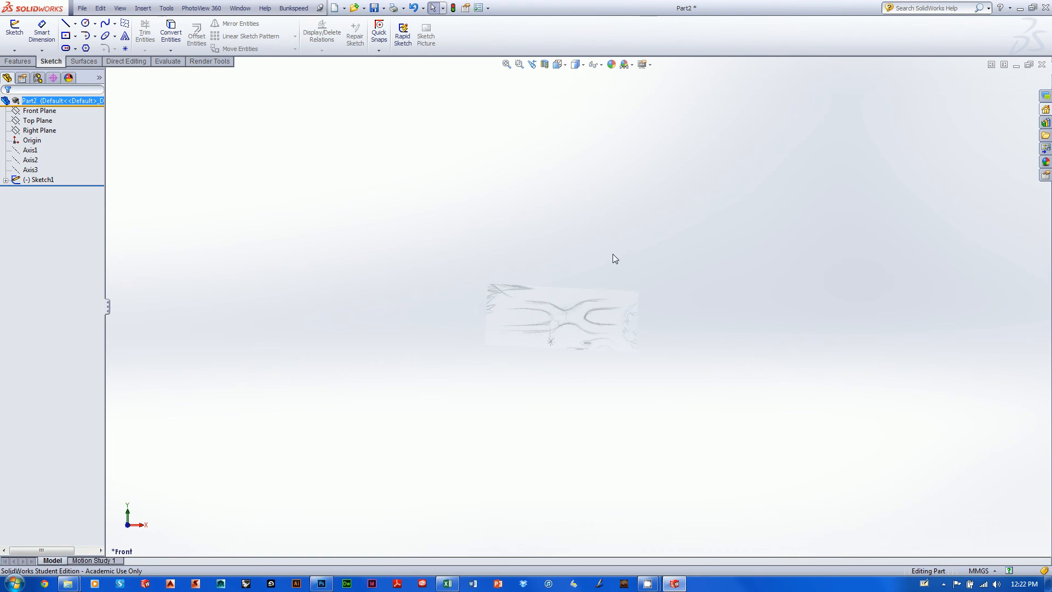
click(544, 331)
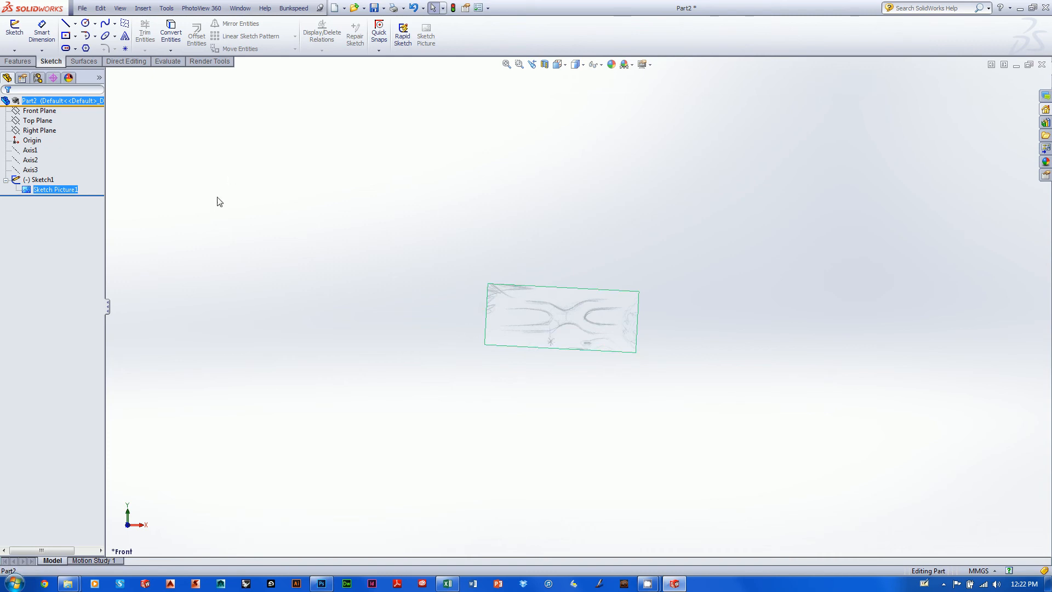
click(65, 36)
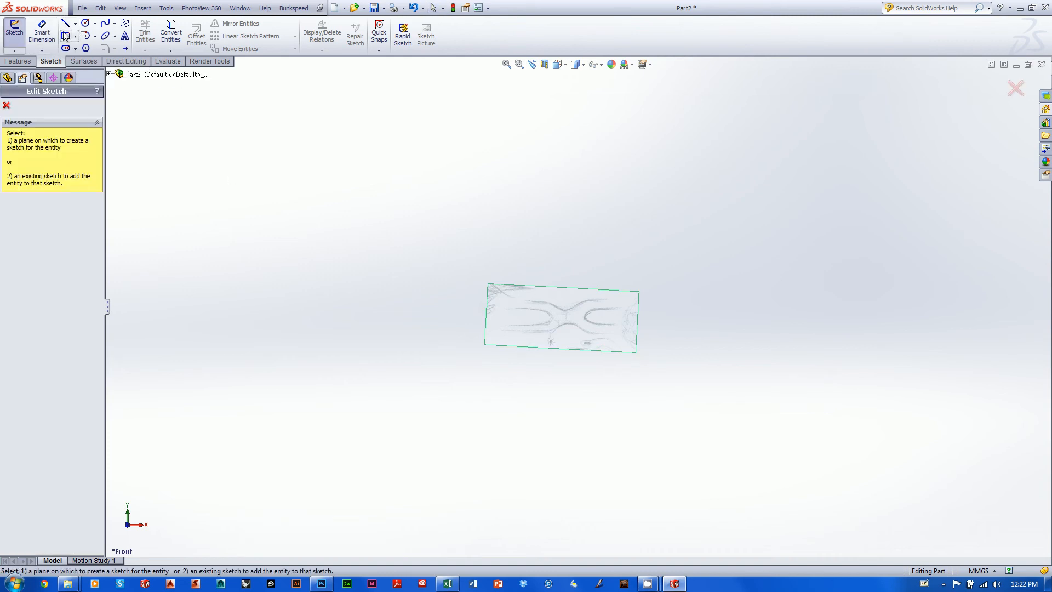
click(109, 74)
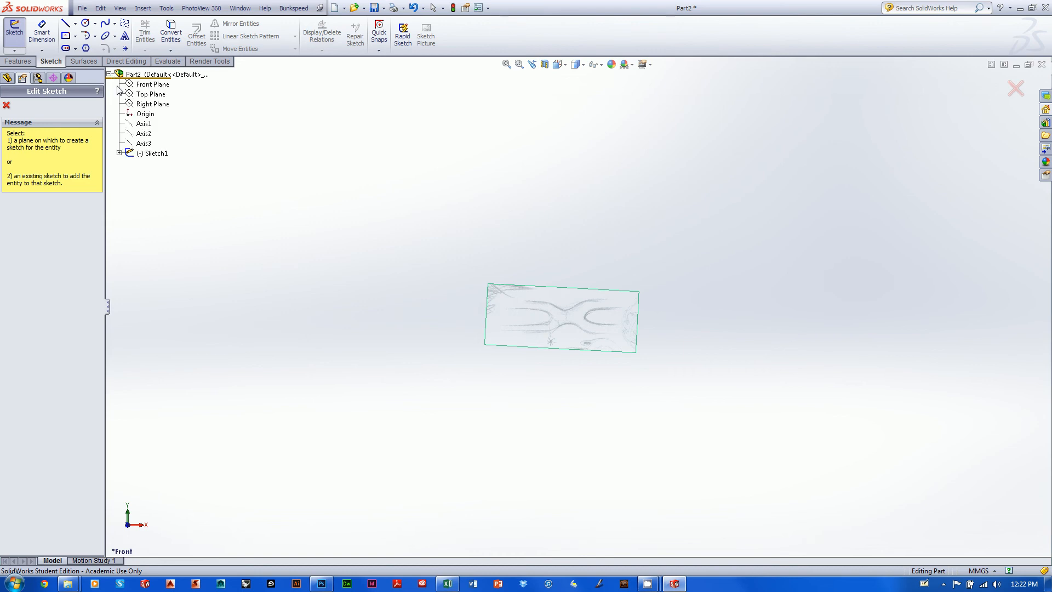
click(147, 86)
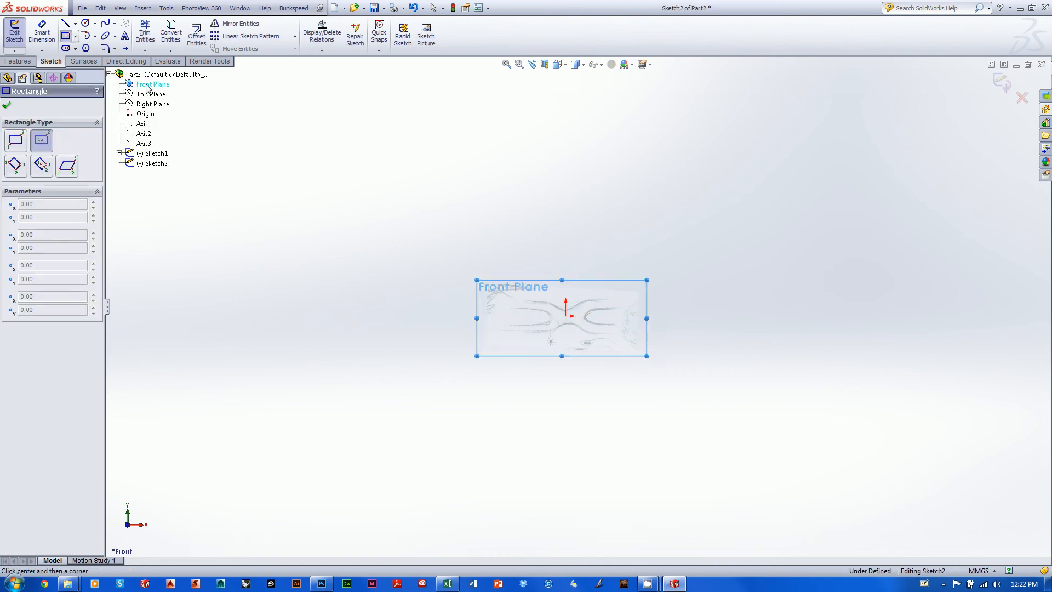
click(566, 316)
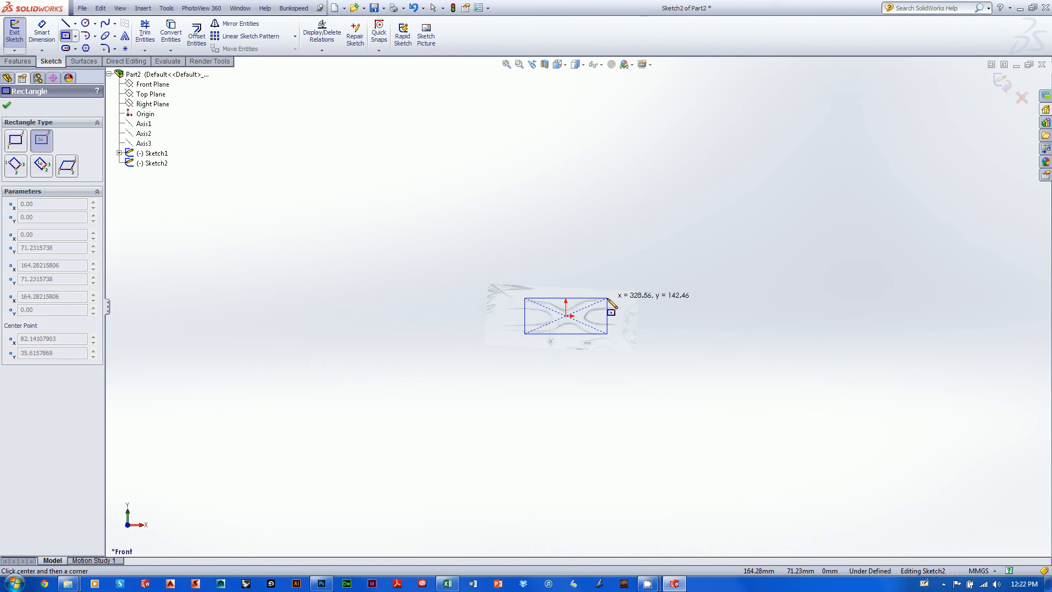
click(605, 300)
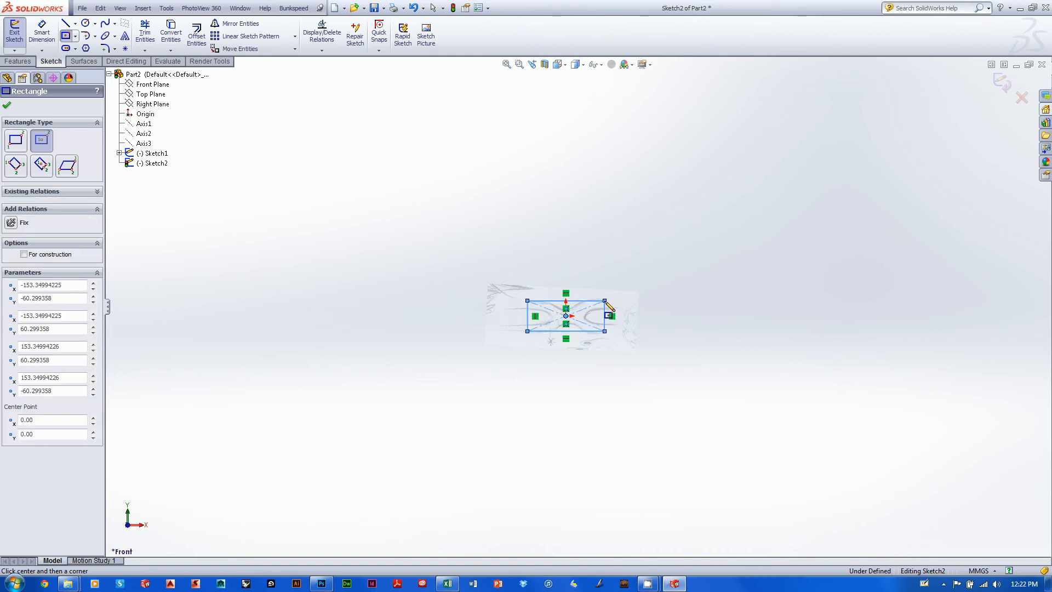
Dimension the rectangle's height between its two horizontal edges and set it to 12 mm
click(42, 34)
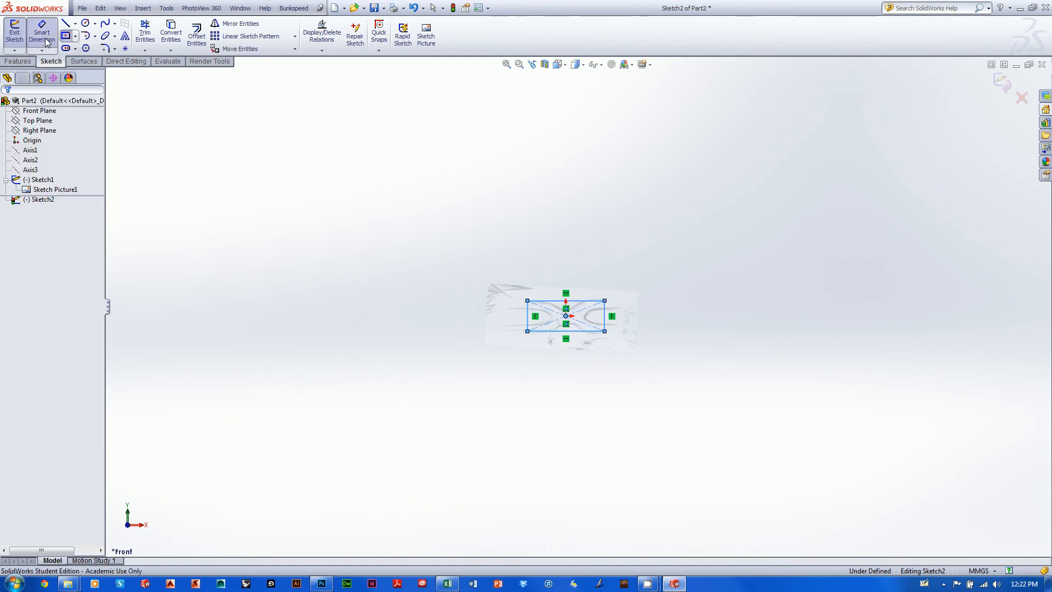
click(551, 301)
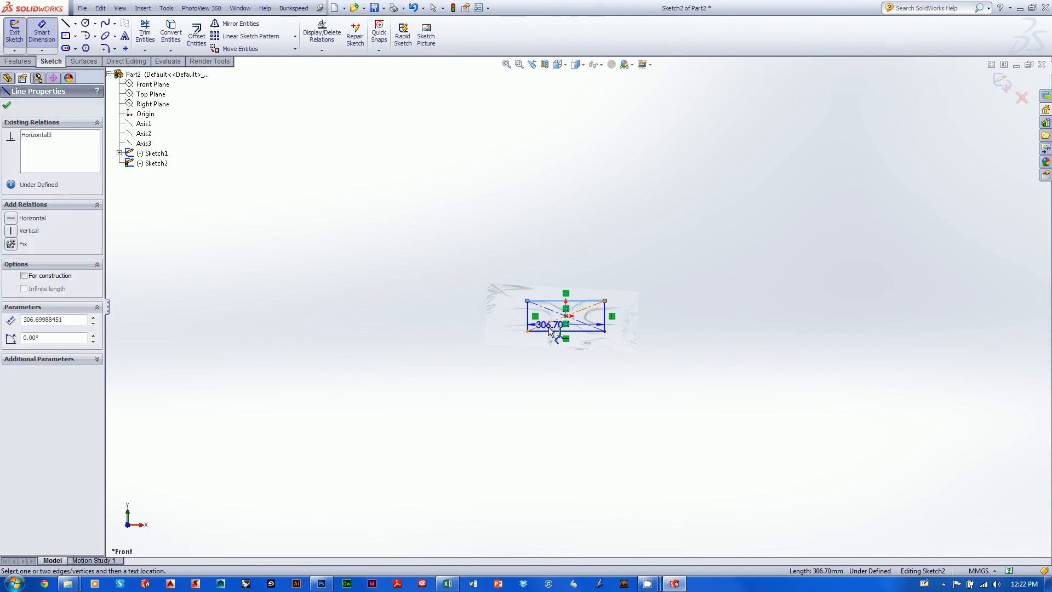
click(556, 331)
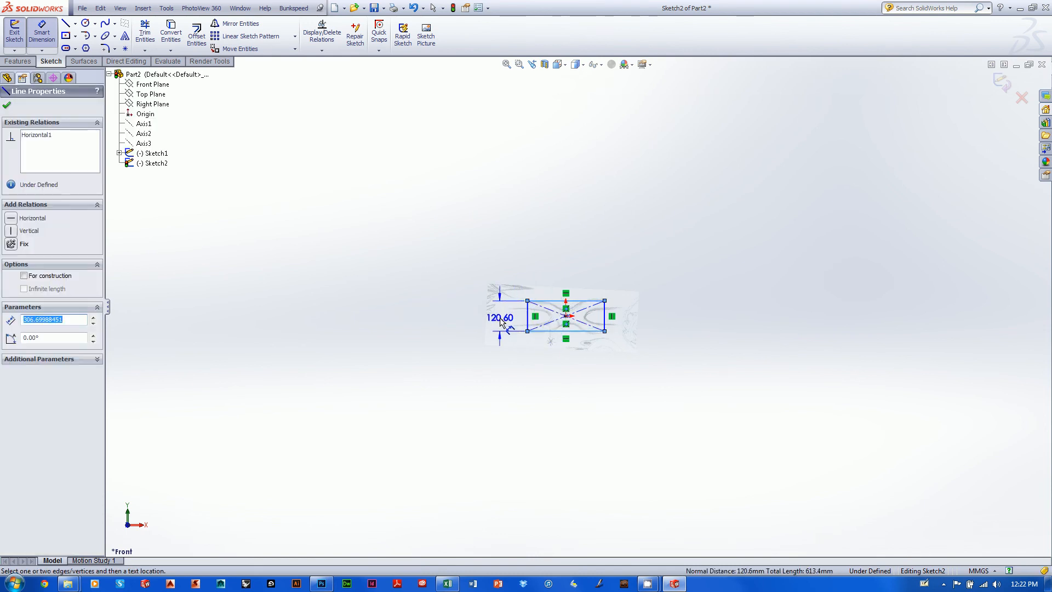
click(501, 322)
click(494, 313)
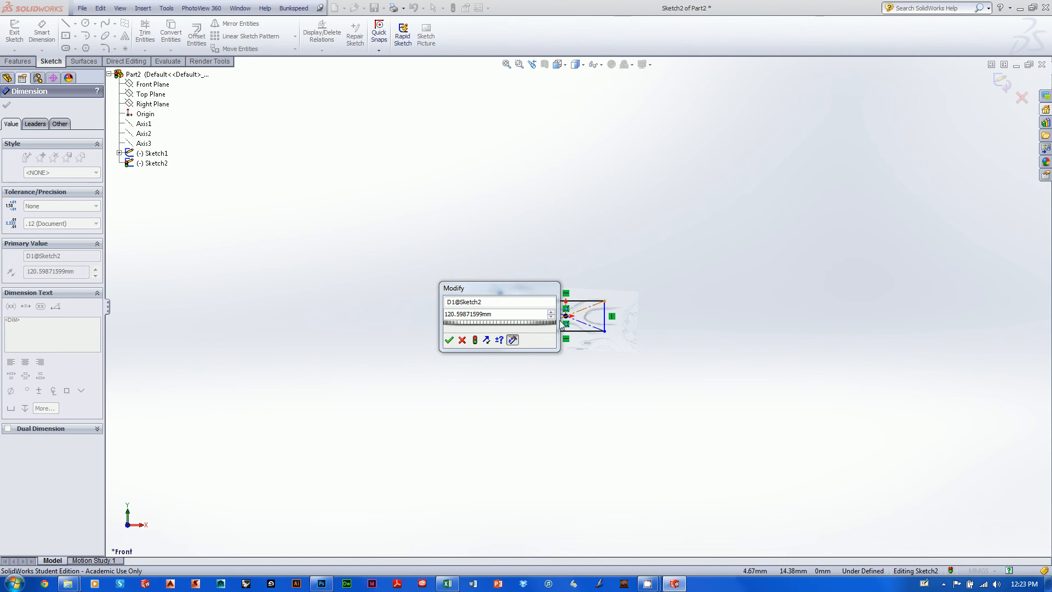
double_click(510, 315)
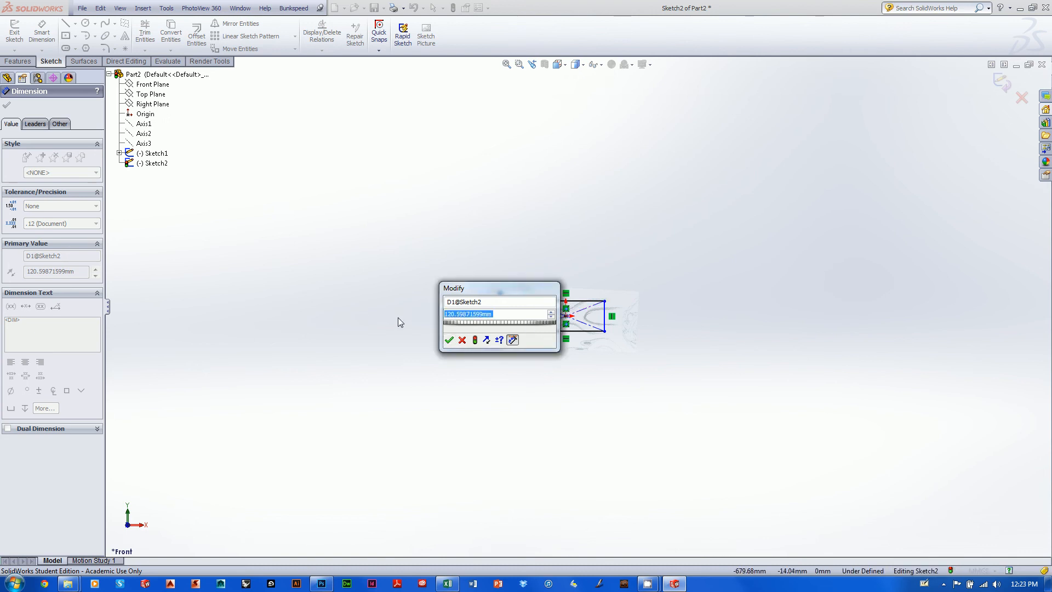
text(12)
key(Return)
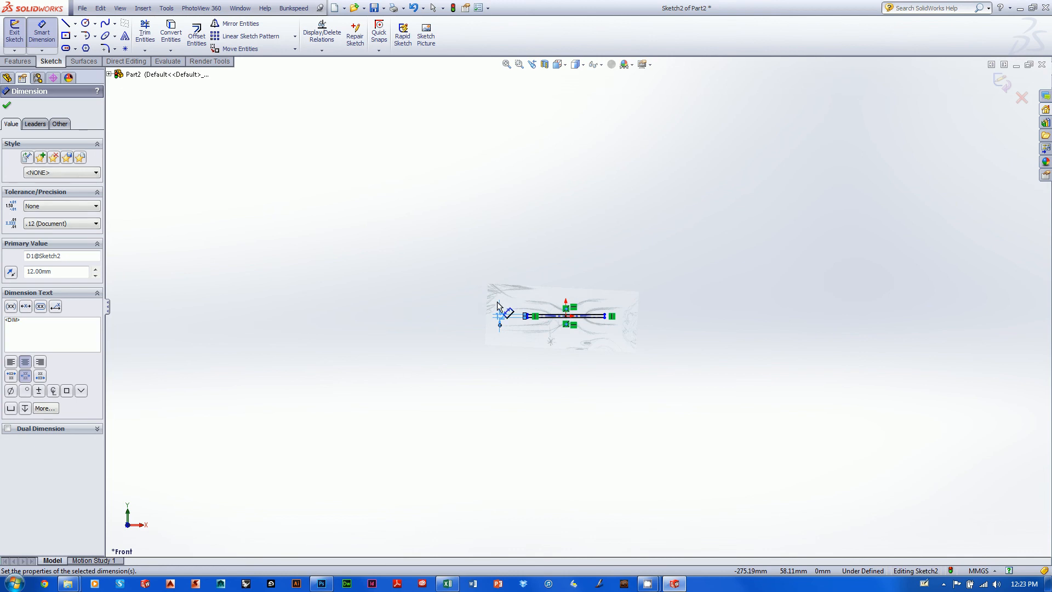
Dimension the rectangle's width to 12 mm, and move the height dimension closer to the square before exiting the sketch
key(shift+z)
key(shift+z)
key(shift+z)
key(shift+z)
key(shift+z)
key(shift+z)
key(shift+z)
key(shift+z)
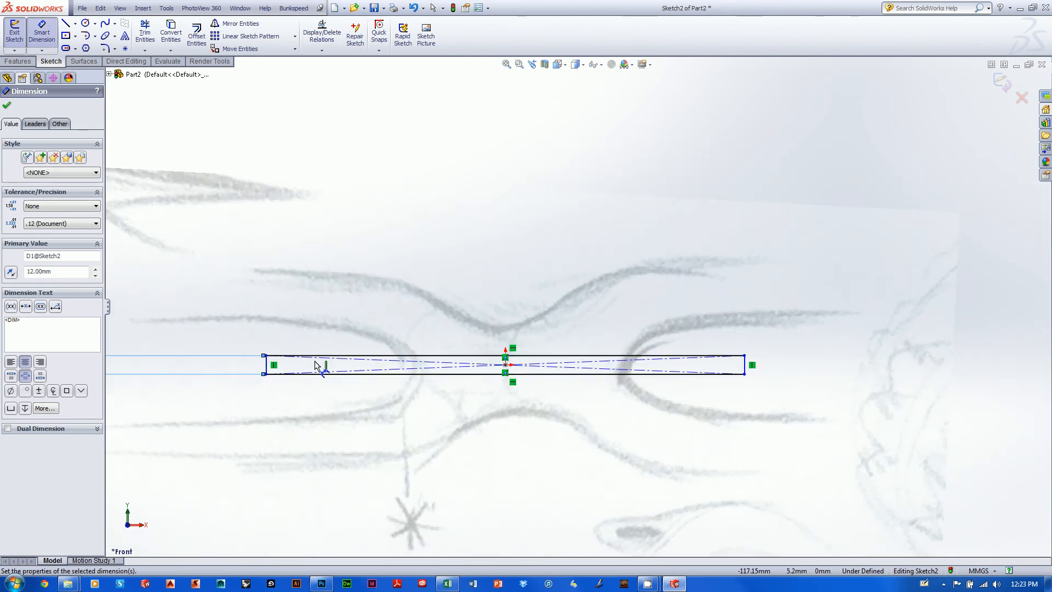
click(266, 365)
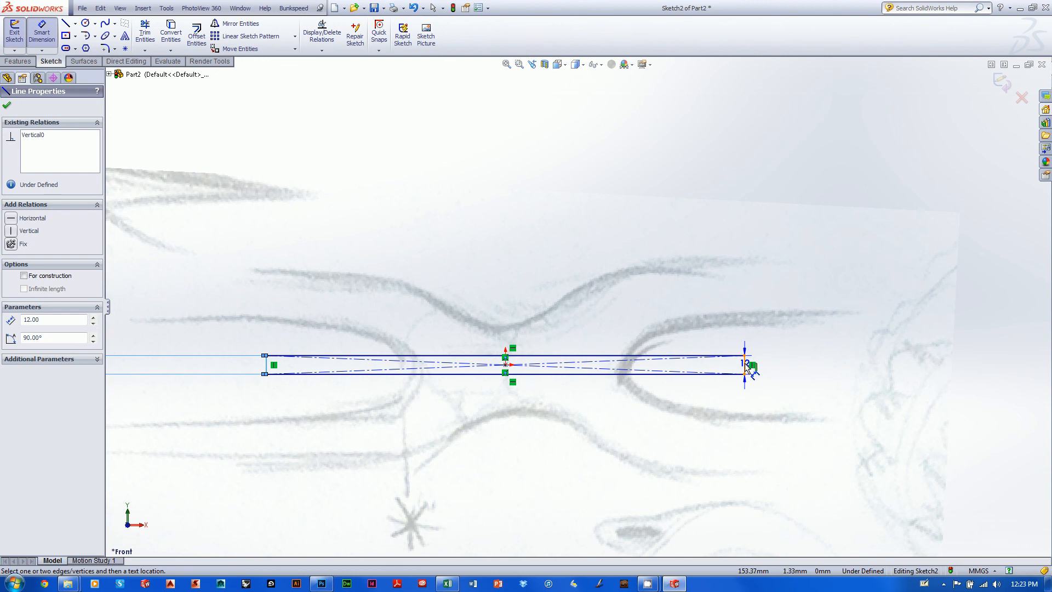
click(744, 366)
click(658, 313)
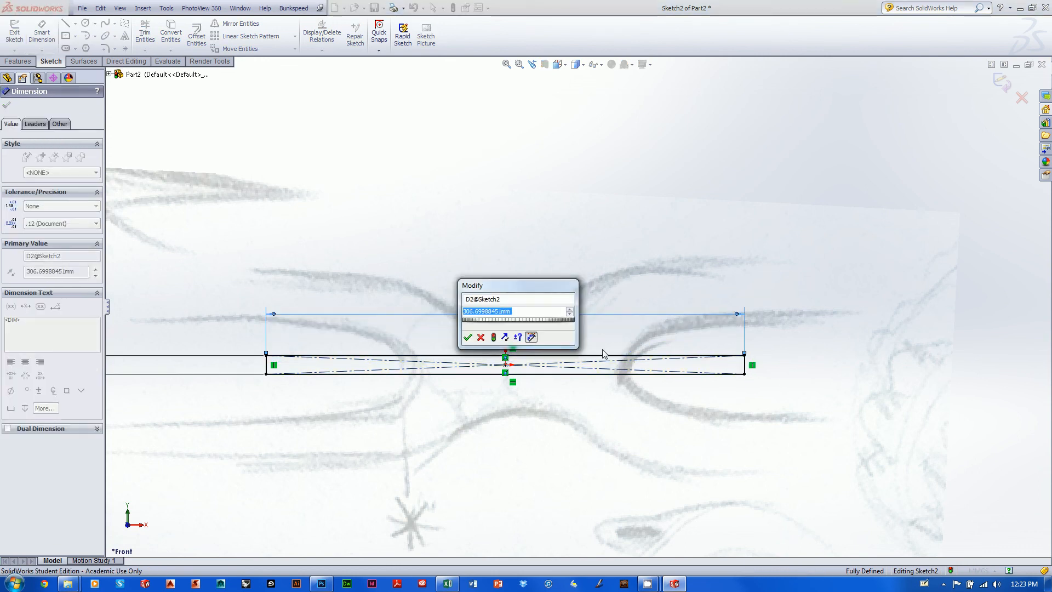
text(12)
key(Return)
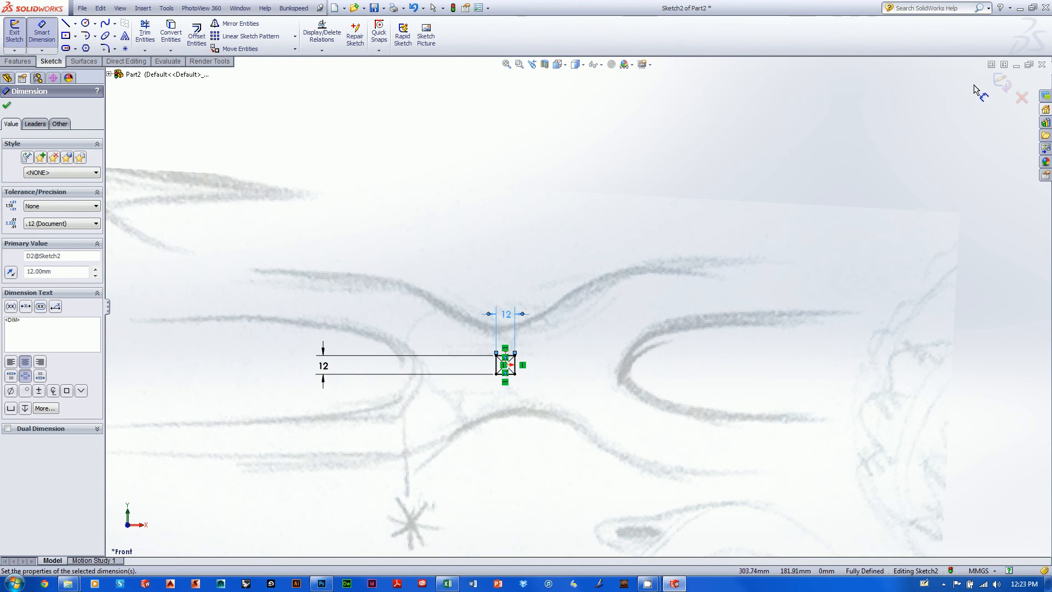
drag(333, 371, 474, 362)
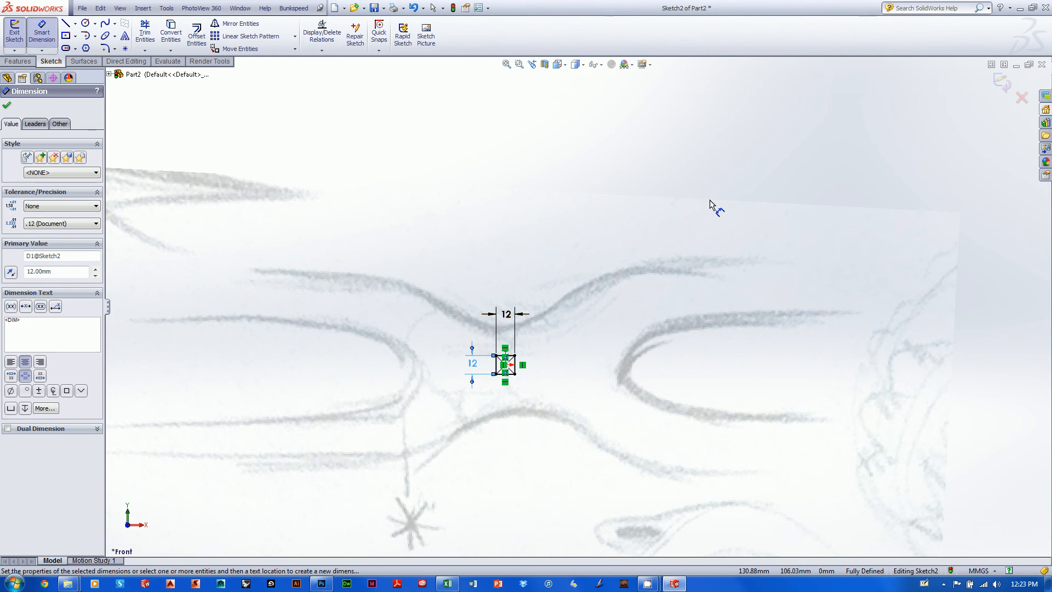
click(1002, 82)
Scale the sketch picture down to about 22.31 mm by 55.22 mm and move its waist over the reference square
scroll(588, 333, up, 5)
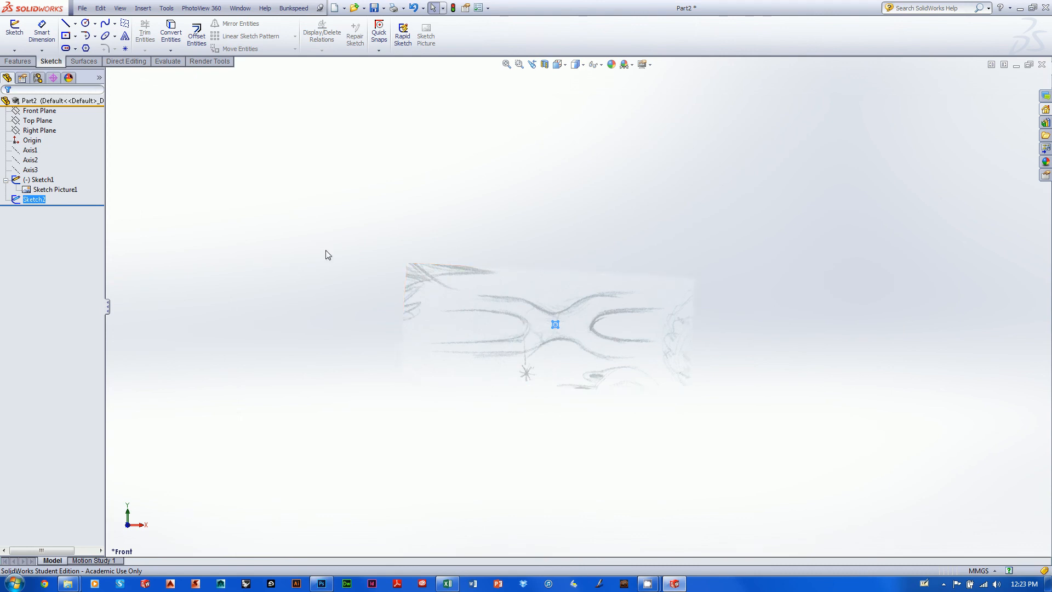
click(459, 297)
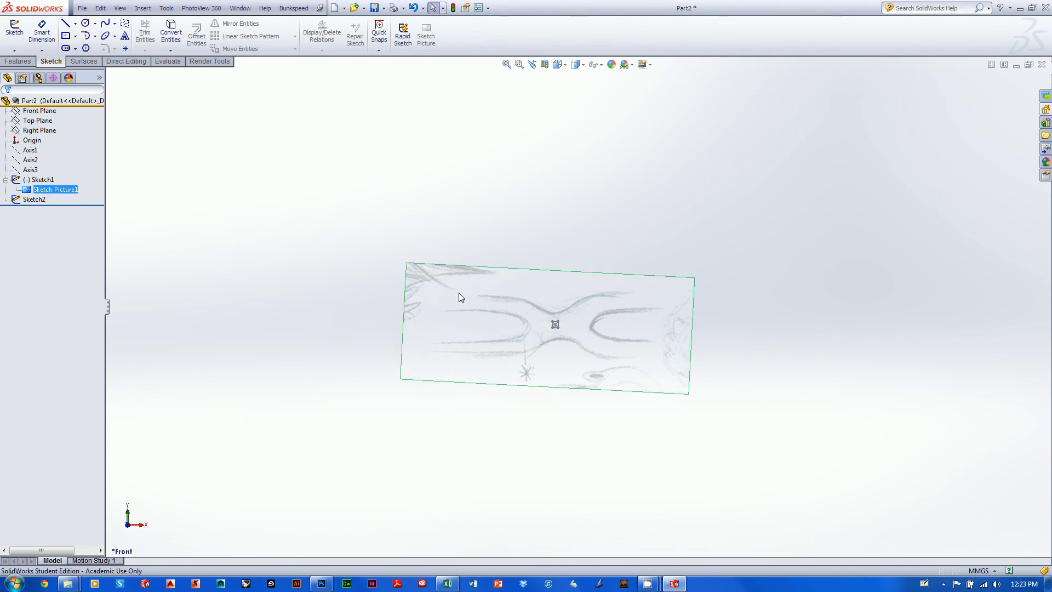
double_click(482, 306)
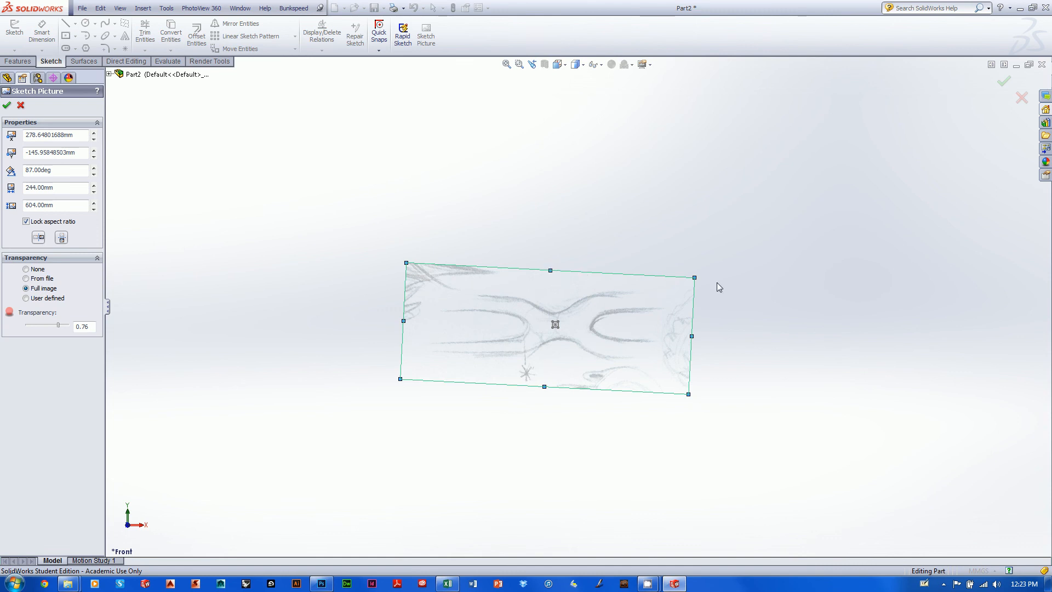
mouse_move(695, 278)
mouse_down()
mouse_move(552, 378)
mouse_move(421, 433)
mouse_move(439, 415)
mouse_up()
mouse_move(416, 375)
mouse_down()
mouse_move(474, 368)
mouse_move(557, 336)
mouse_move(558, 325)
mouse_up()
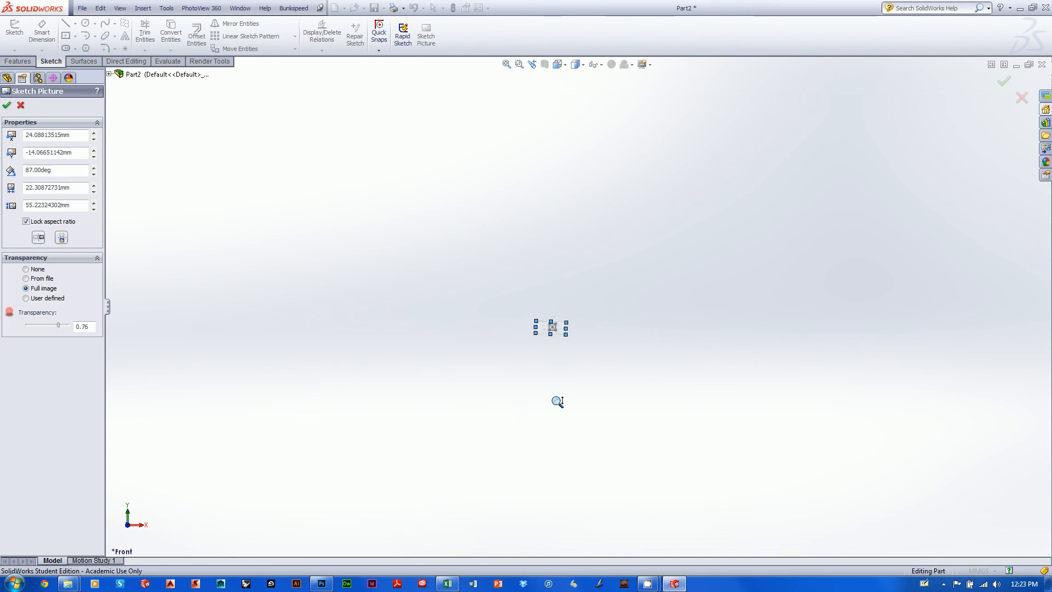
Scale the sketch picture down further against the reference square, to about 16.46 mm by 40.73 mm
scroll(570, 309, down, 5)
scroll(657, 285, up, 2)
scroll(749, 224, down, 5)
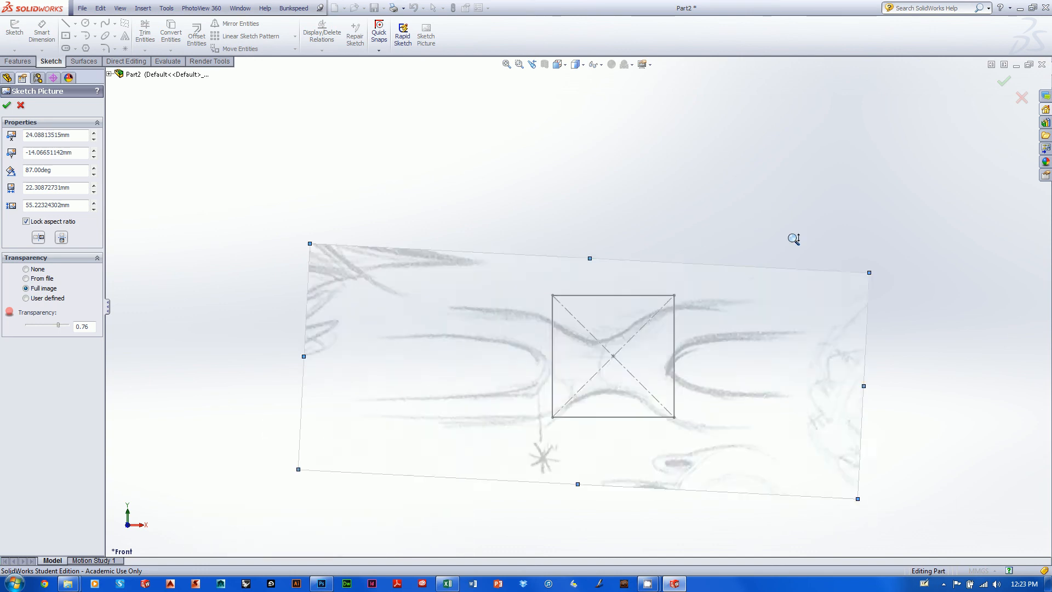
scroll(751, 167, up, 4)
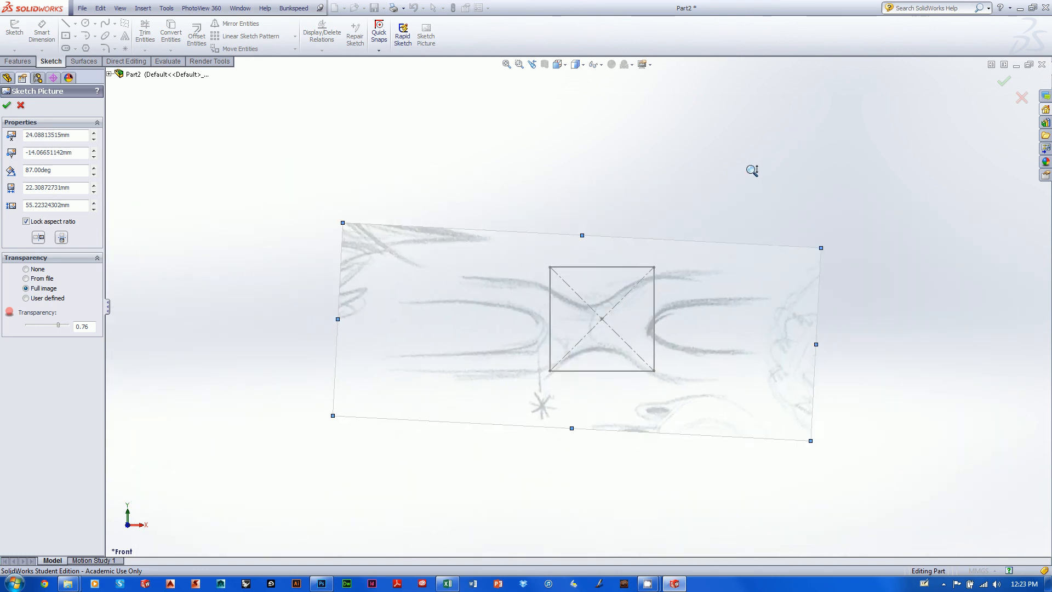
scroll(754, 163, down, 1)
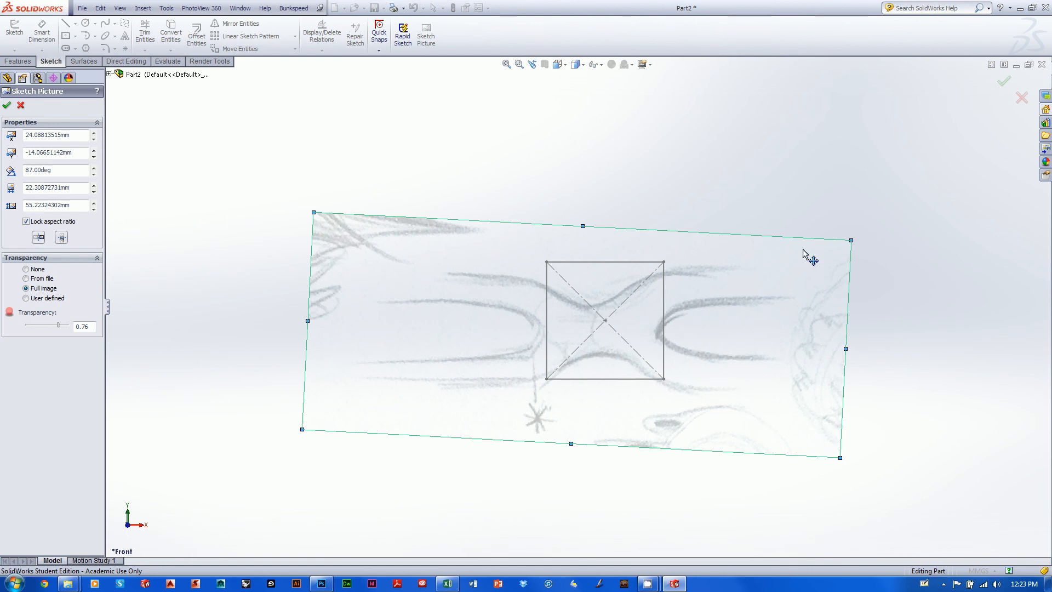
drag(850, 239, 693, 329)
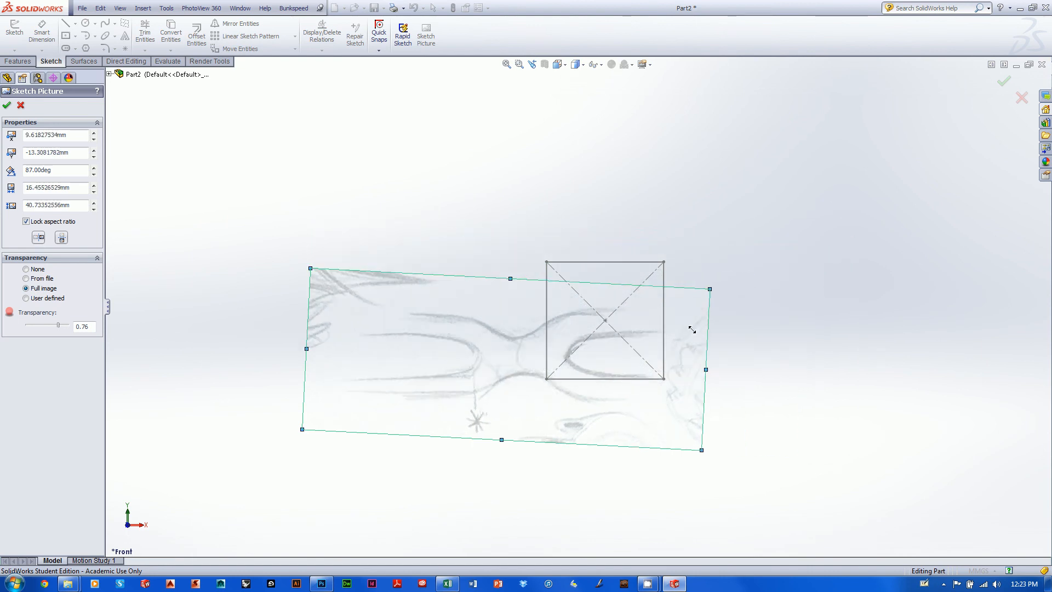
Scale the sketch picture up to about 22.07 mm by 54.62 mm and reposition its narrow waist over the reference square
mouse_move(503, 373)
mouse_down()
mouse_move(606, 300)
mouse_move(584, 325)
mouse_move(585, 314)
mouse_move(575, 318)
mouse_up()
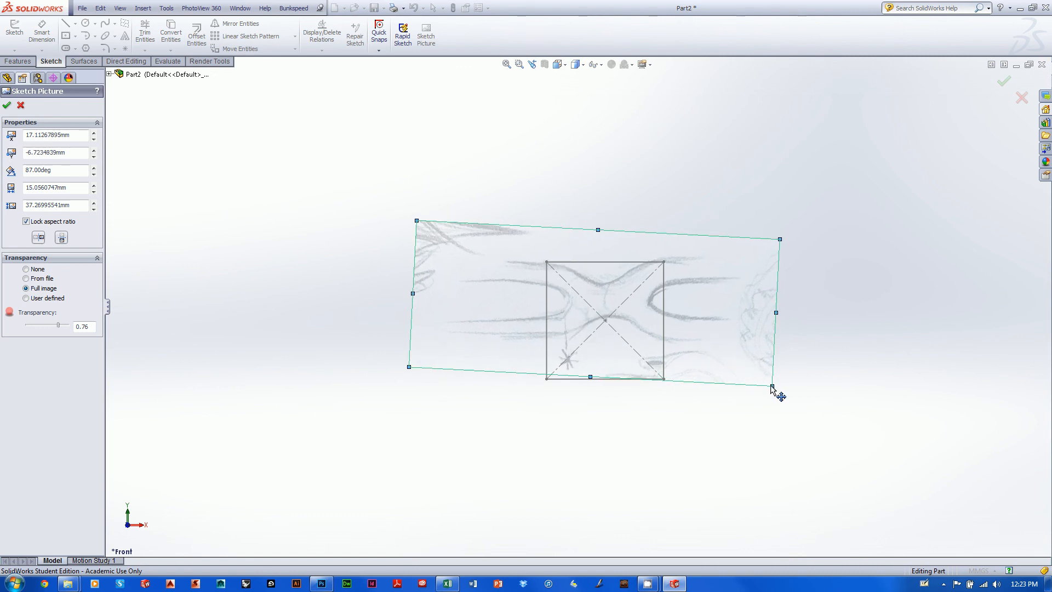
mouse_move(772, 385)
mouse_down()
mouse_move(888, 449)
mouse_move(877, 435)
mouse_up()
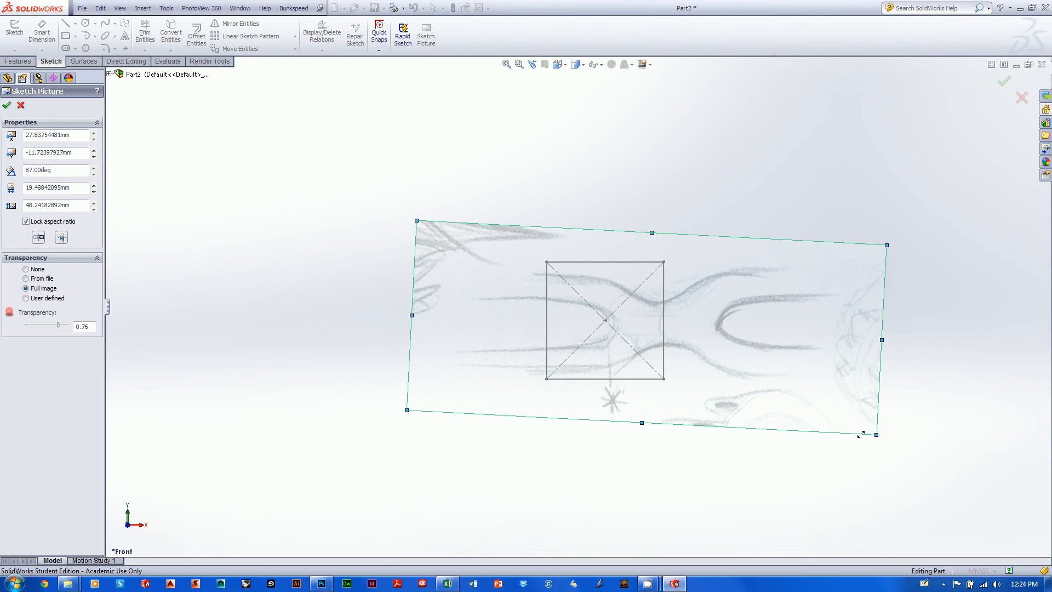
mouse_move(781, 349)
mouse_down()
mouse_move(761, 333)
mouse_move(744, 335)
mouse_up()
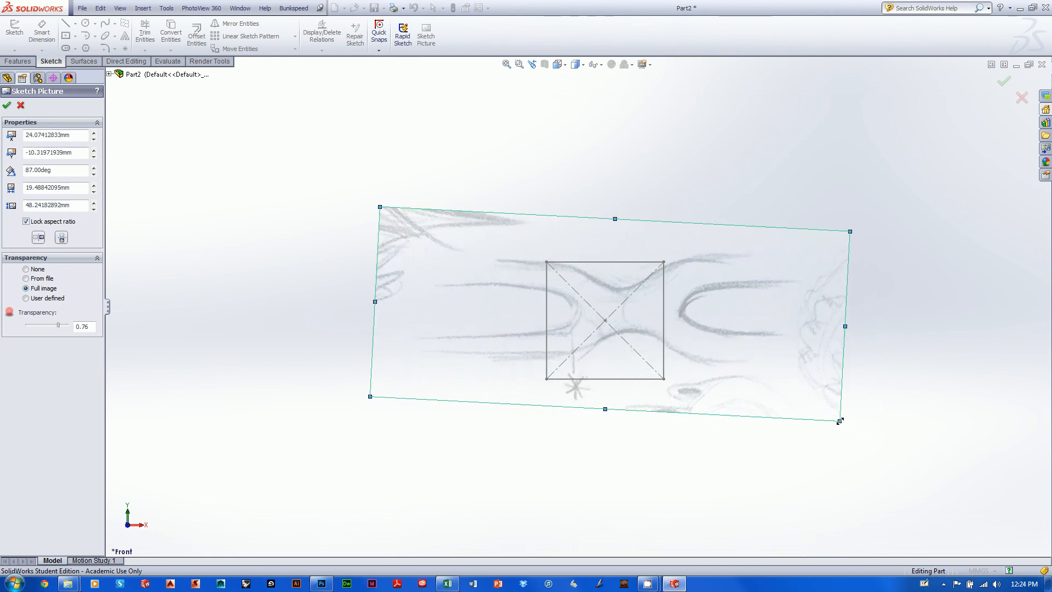
mouse_move(839, 420)
mouse_down()
mouse_move(869, 453)
mouse_move(863, 435)
mouse_up()
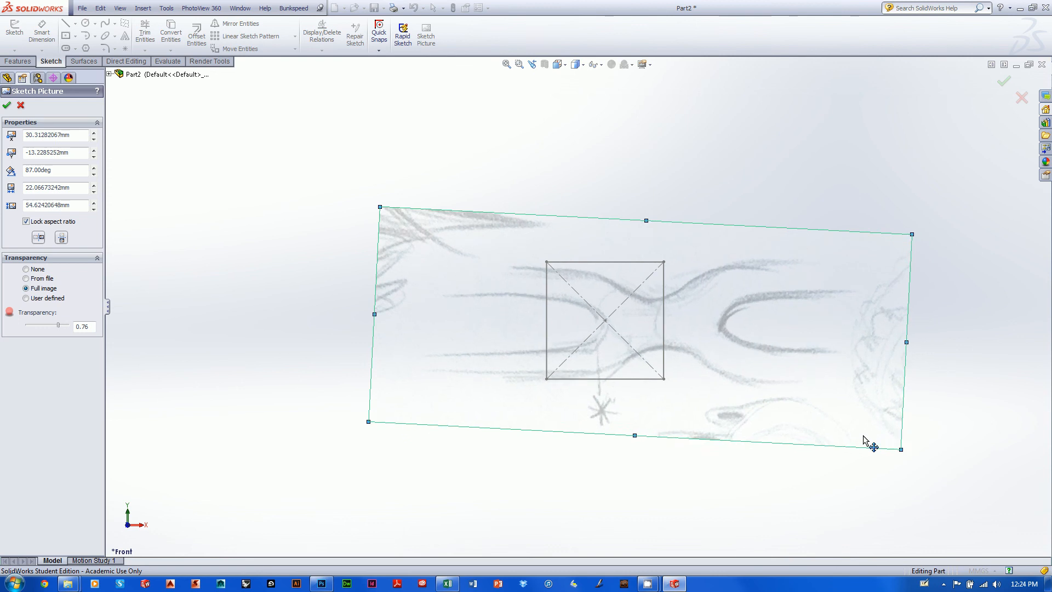
mouse_move(801, 360)
mouse_down()
mouse_move(726, 357)
mouse_move(749, 344)
mouse_up()
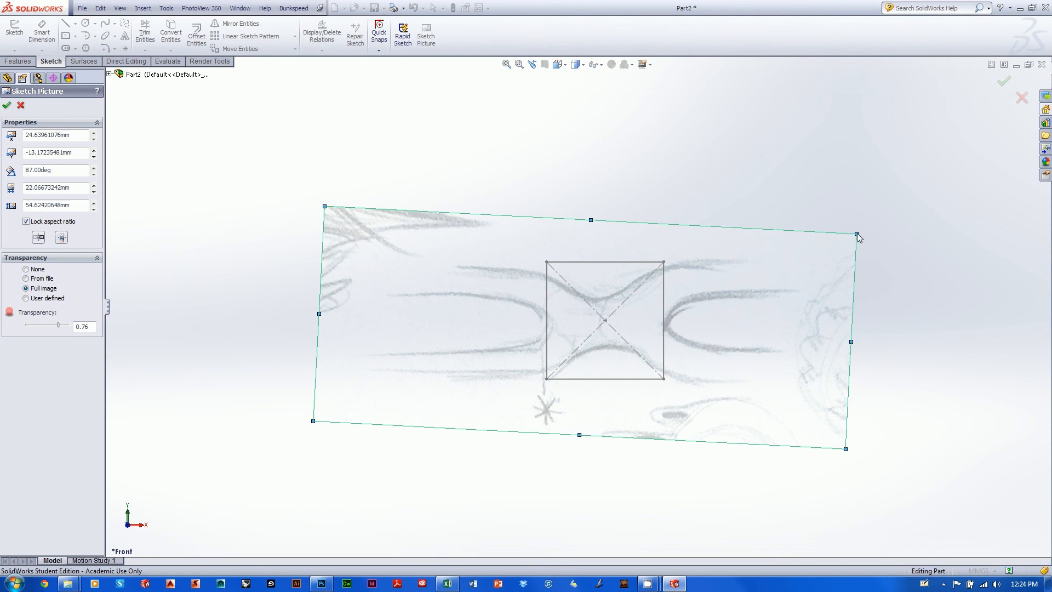
Fine-tune the sketch picture to about 22.75 mm by 56.31 mm over the reference square, then accept the placement
mouse_move(858, 235)
mouse_down()
mouse_move(874, 226)
mouse_move(855, 232)
mouse_up()
mouse_move(768, 318)
mouse_down()
mouse_move(767, 307)
mouse_move(777, 316)
mouse_move(728, 307)
mouse_move(768, 295)
mouse_move(757, 295)
mouse_up()
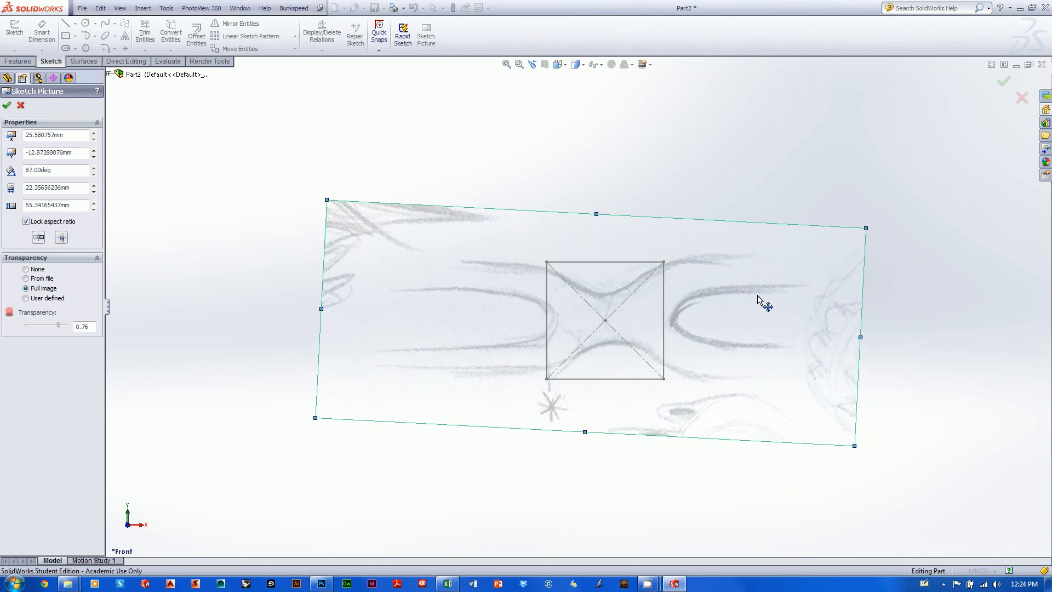
drag(866, 229, 875, 226)
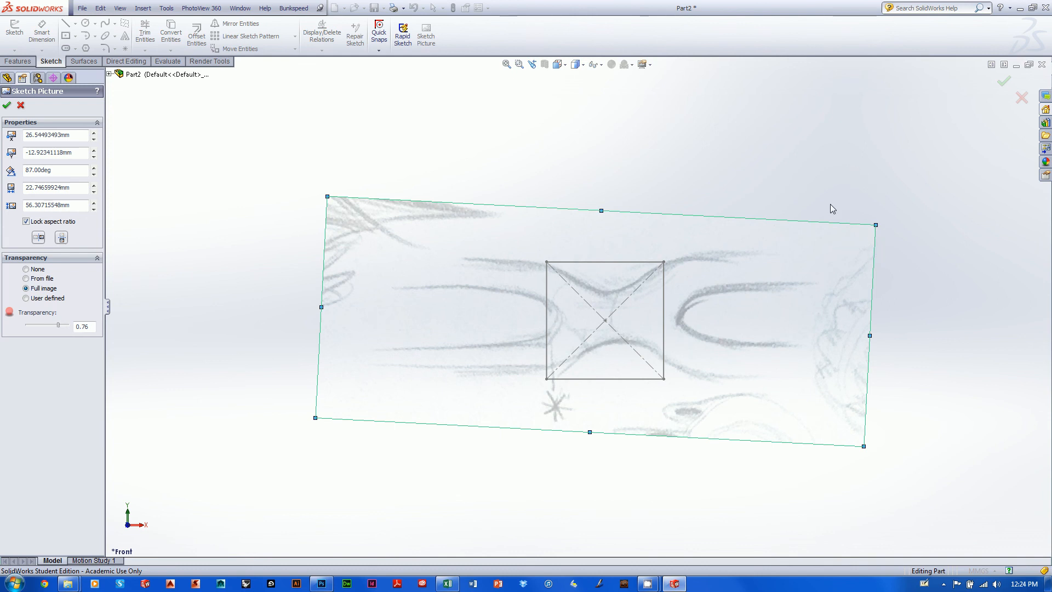
click(1002, 83)
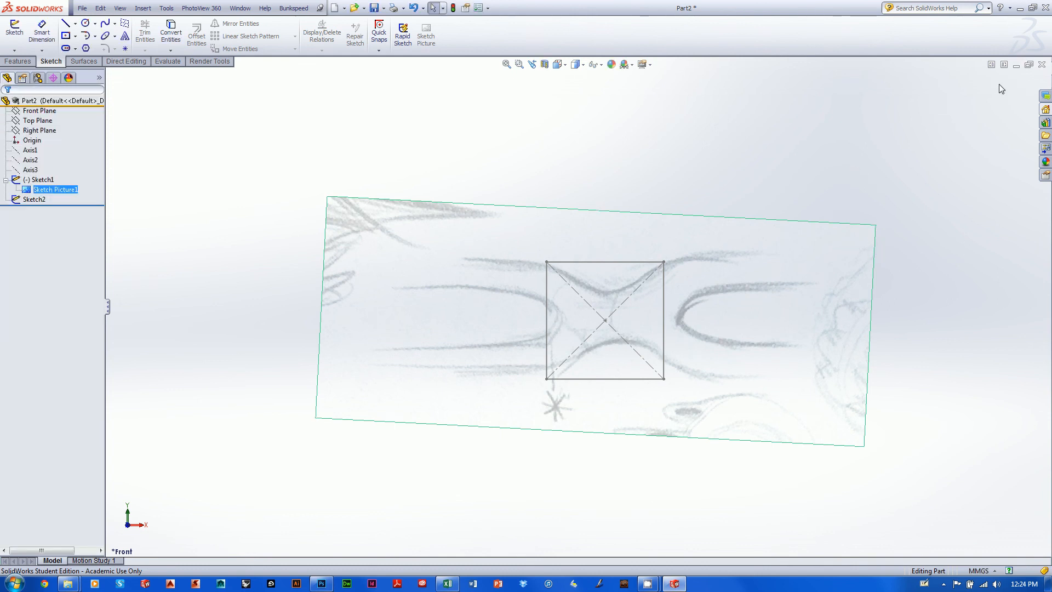
click(764, 160)
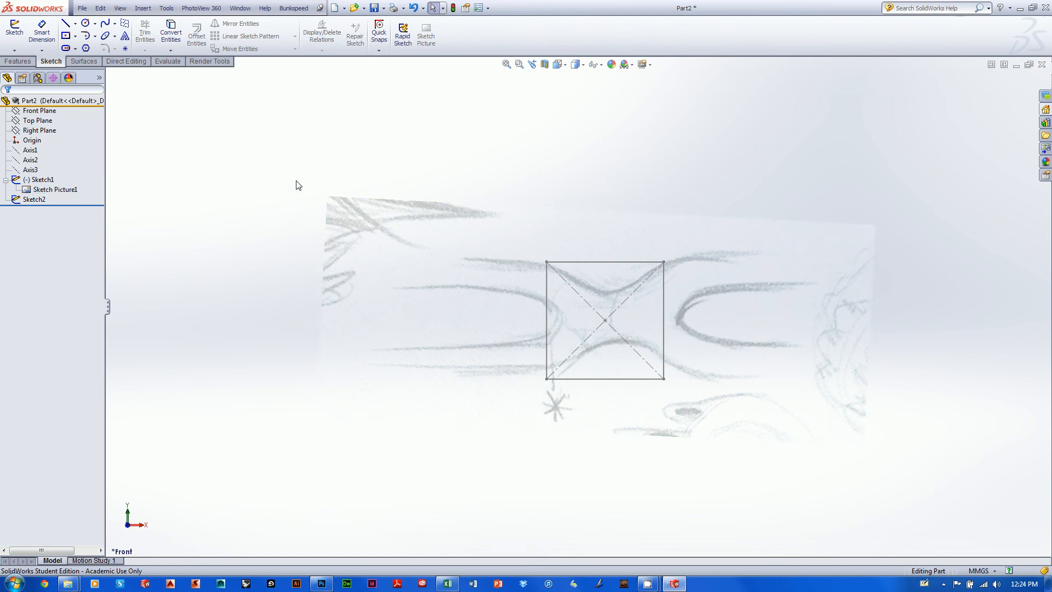
Collapse Sketch1 in the feature tree and open the 12 mm reference square's sketch for editing
click(6, 180)
right_click(27, 190)
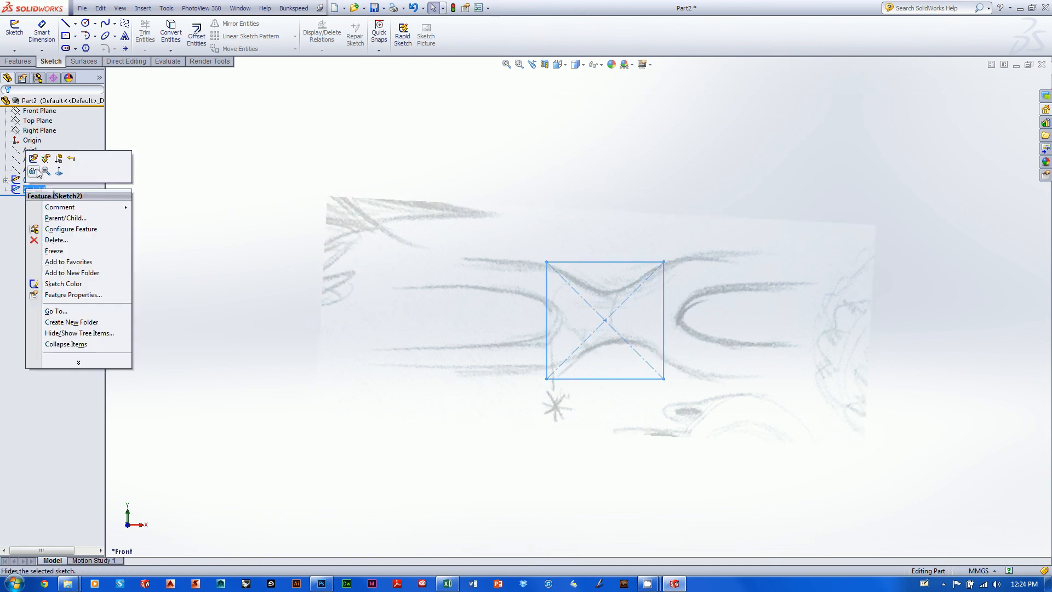
click(33, 158)
scroll(496, 278, up, 5)
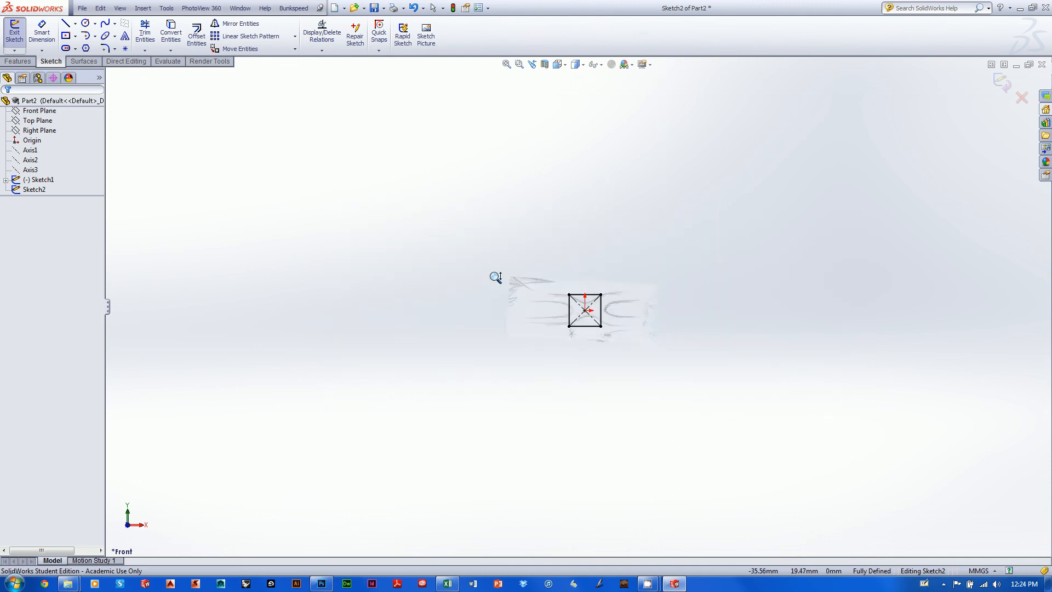
scroll(496, 277, up, 2)
scroll(579, 293, up, 2)
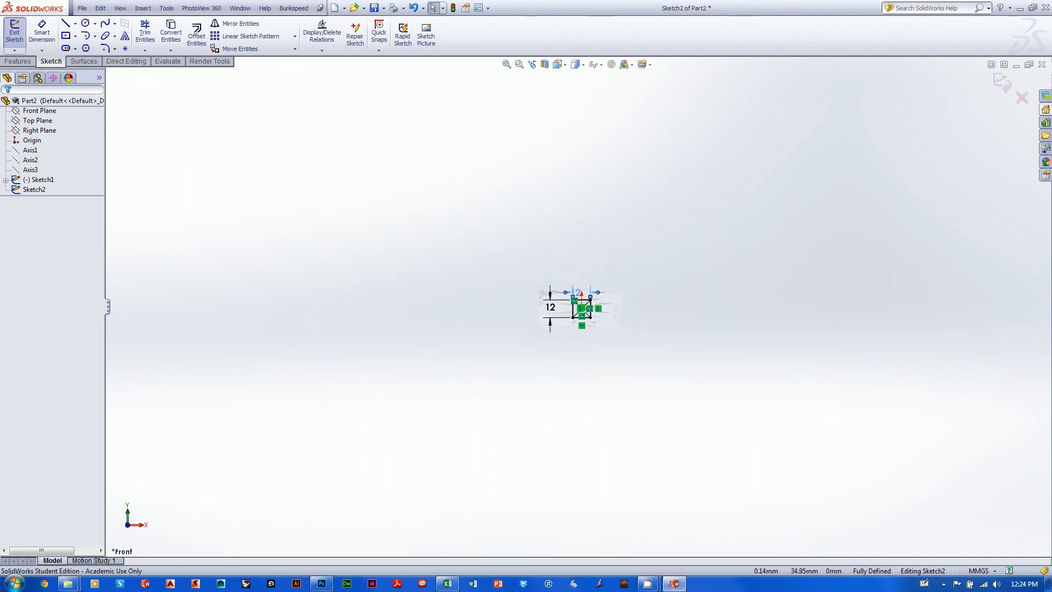
drag(551, 310, 555, 310)
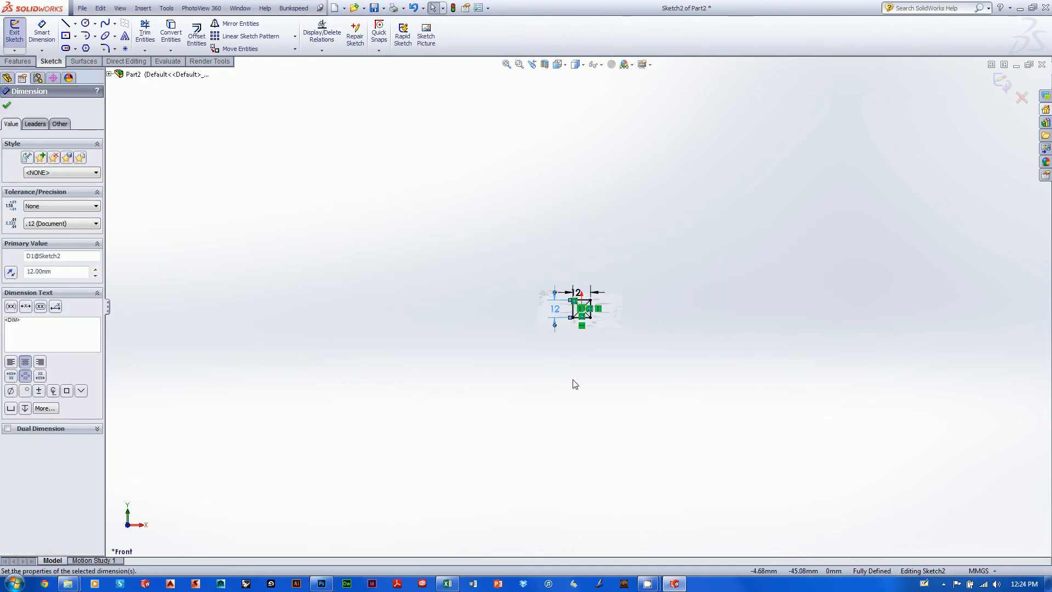
shift+middle_drag(626, 363, 807, 254)
click(787, 126)
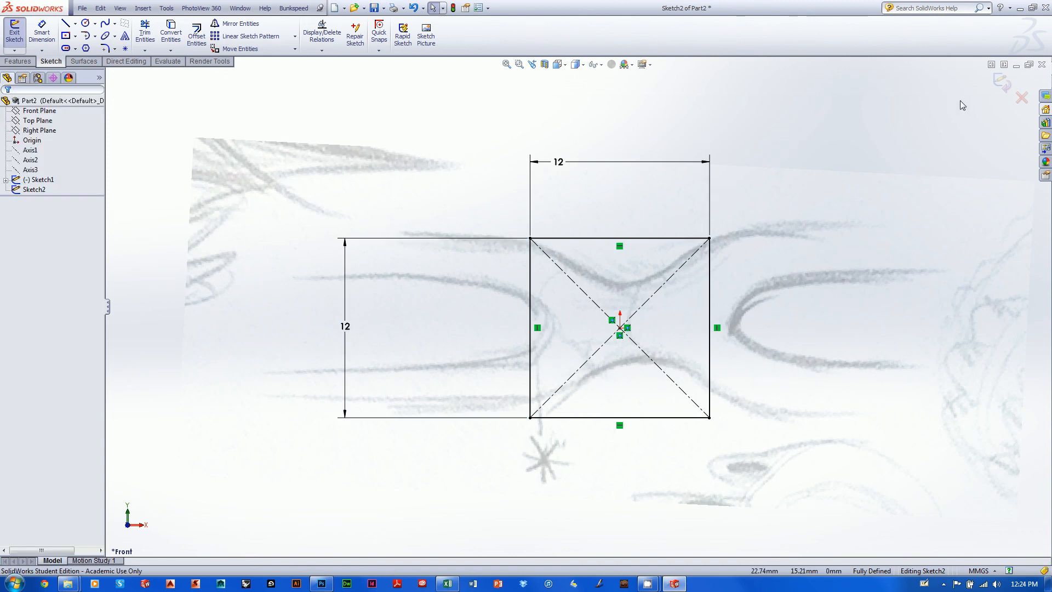
Move the square's height dimension closer to its vertical edge and exit the sketch
click(787, 312)
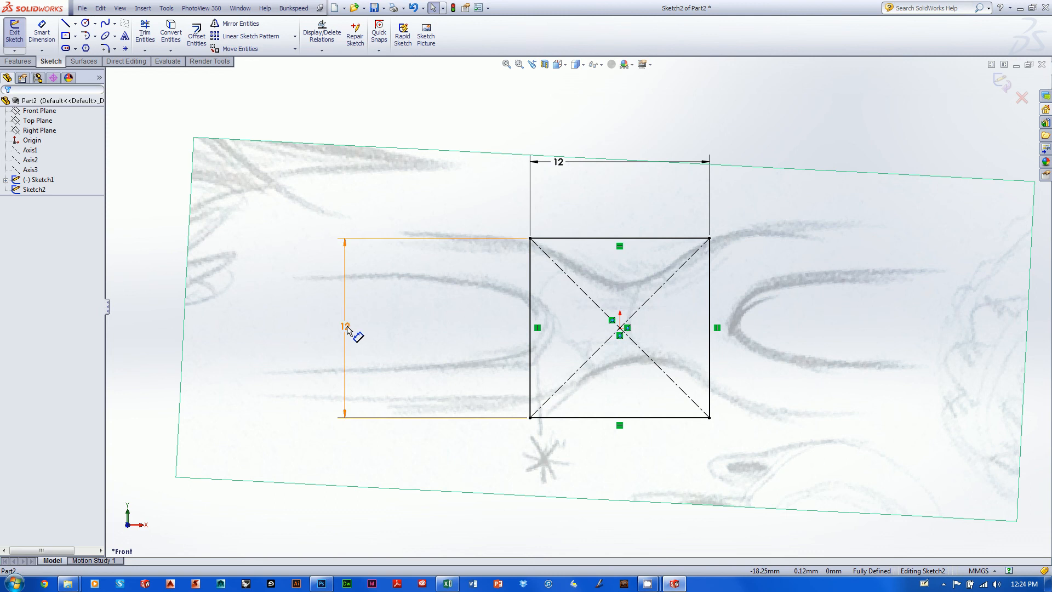
drag(353, 330, 428, 325)
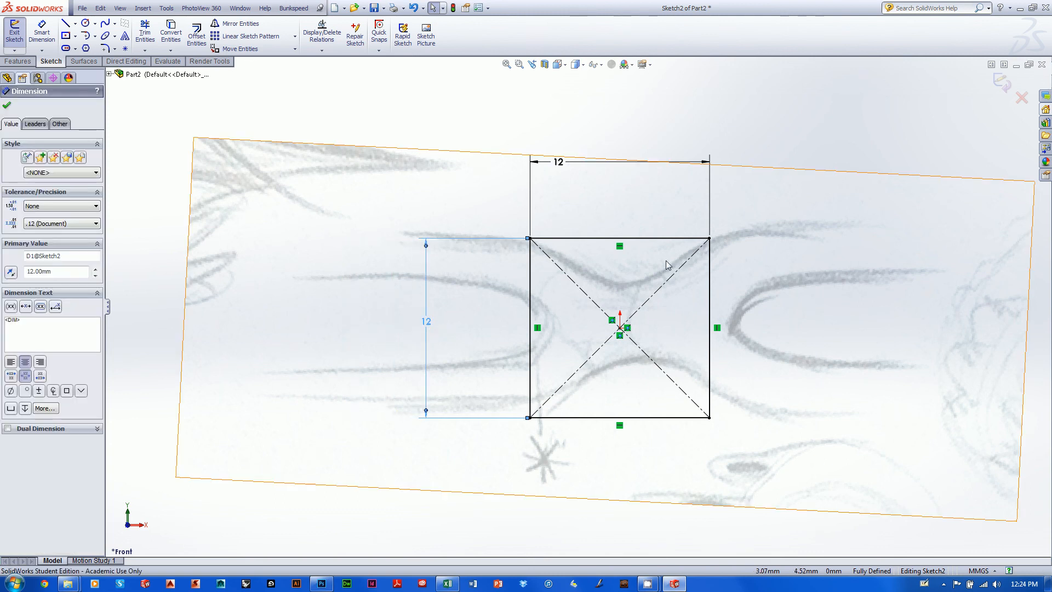
click(528, 134)
click(35, 190)
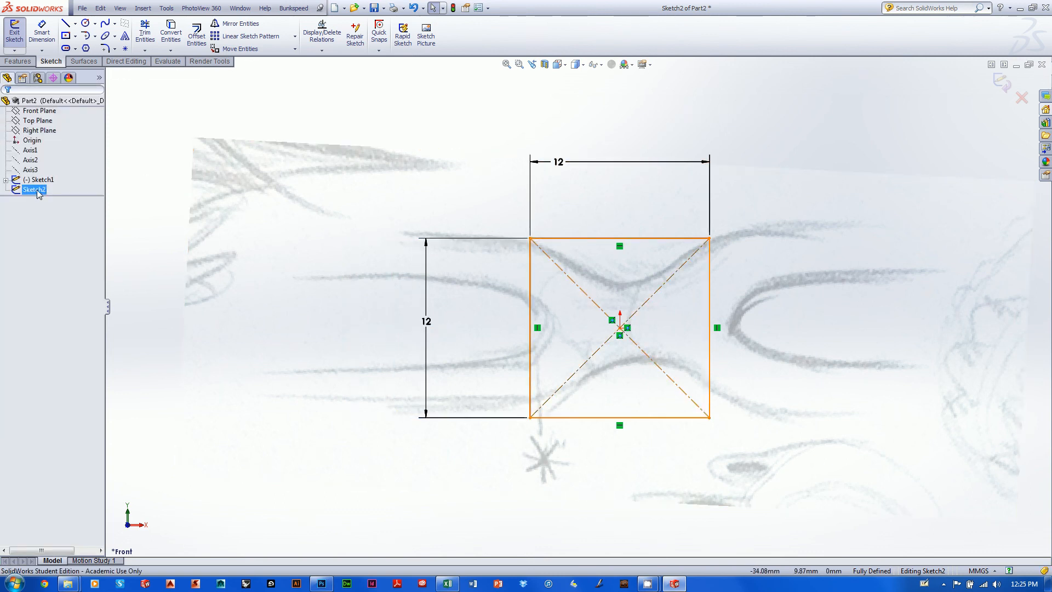
right_click(39, 194)
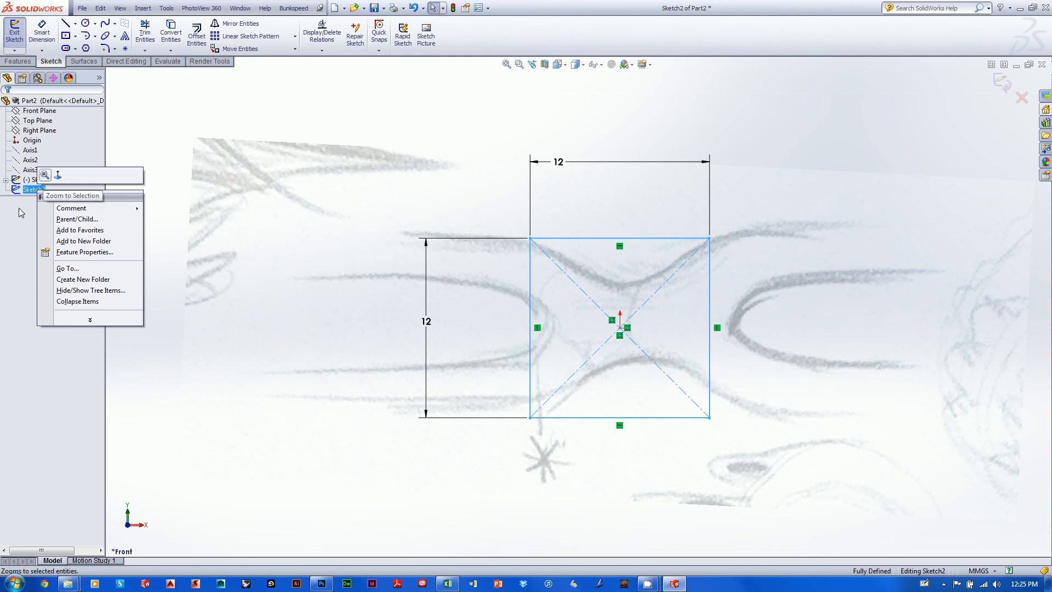
key(Escape)
click(1002, 82)
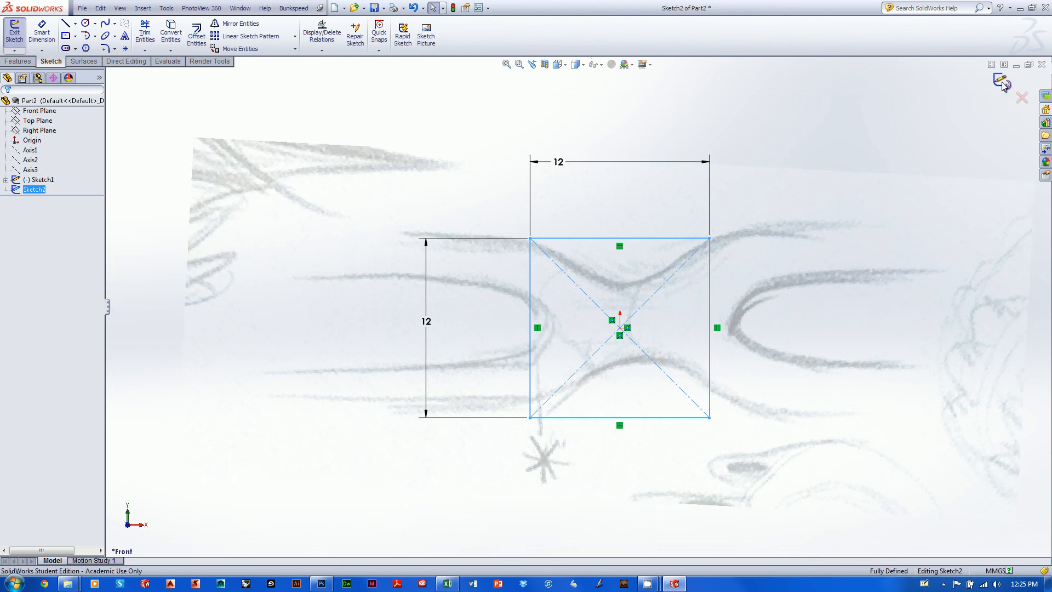
right_click(24, 192)
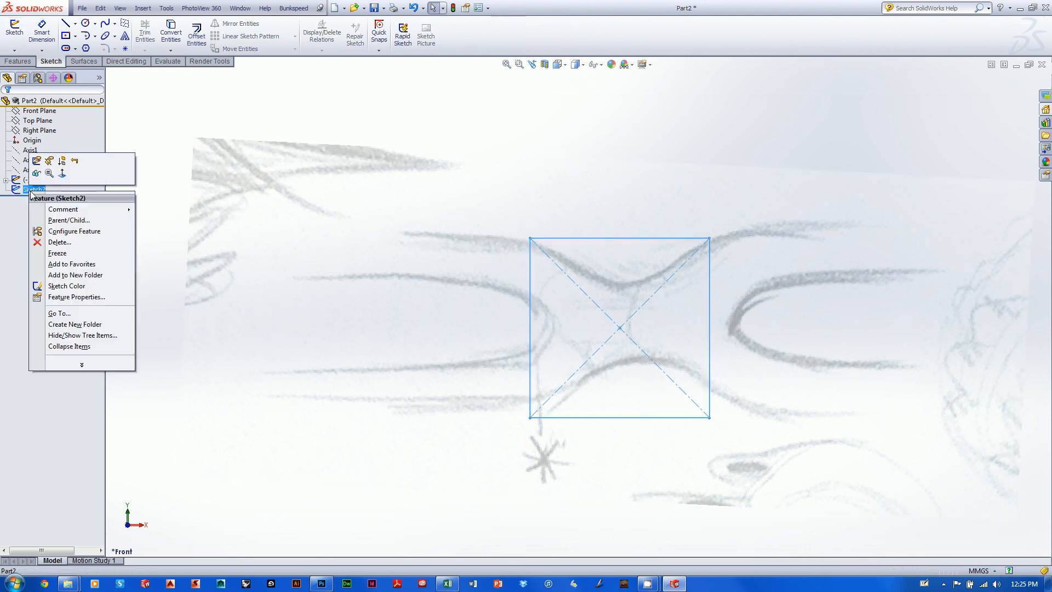
click(37, 160)
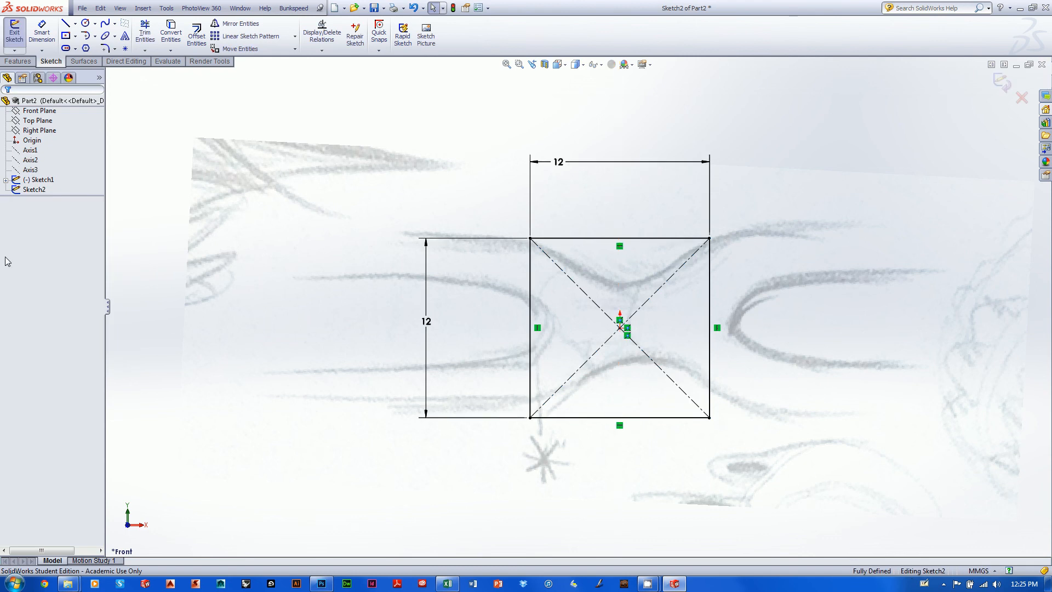
click(1002, 82)
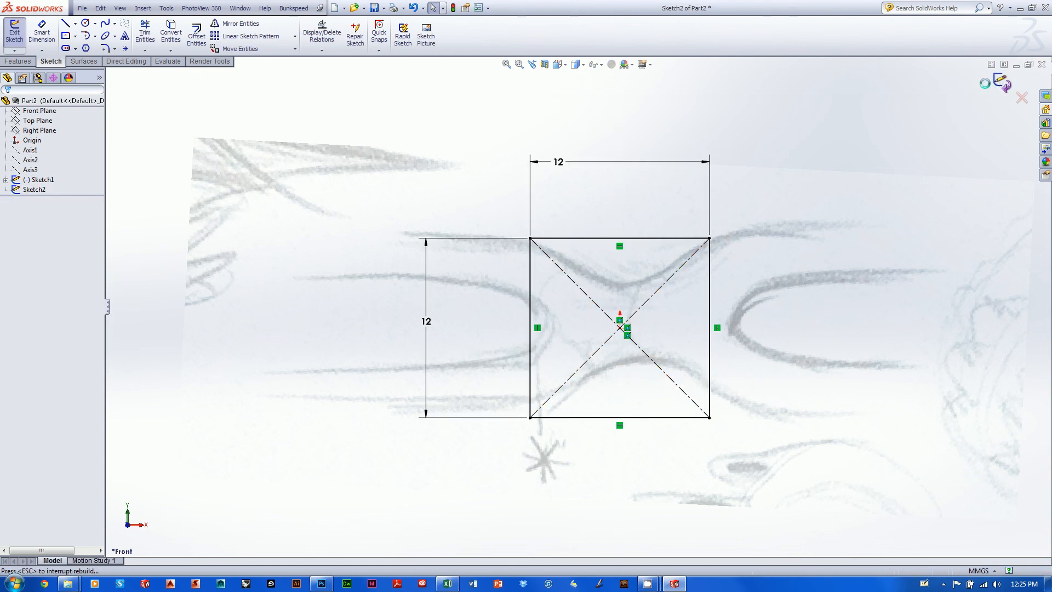
Hide the reference square's sketch, Sketch2, leaving the sketch picture shown
right_click(38, 188)
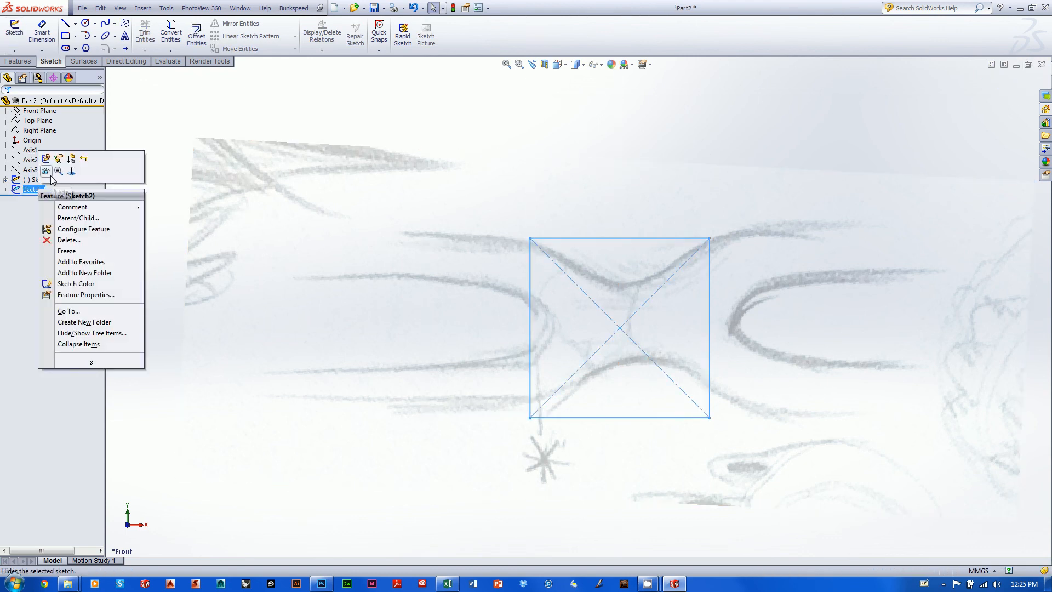
click(51, 160)
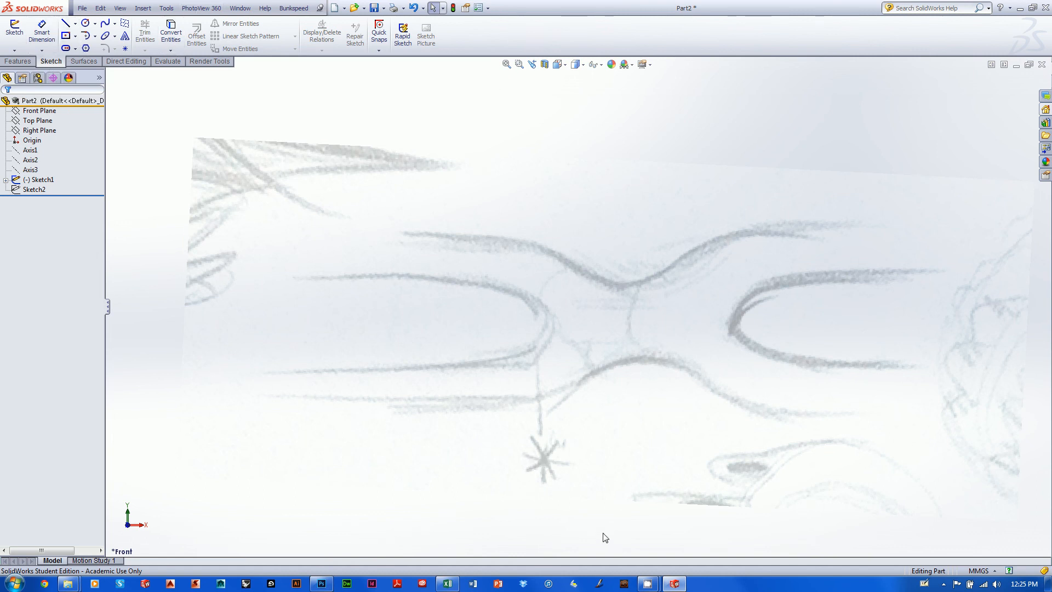
mouse_move(654, 582)
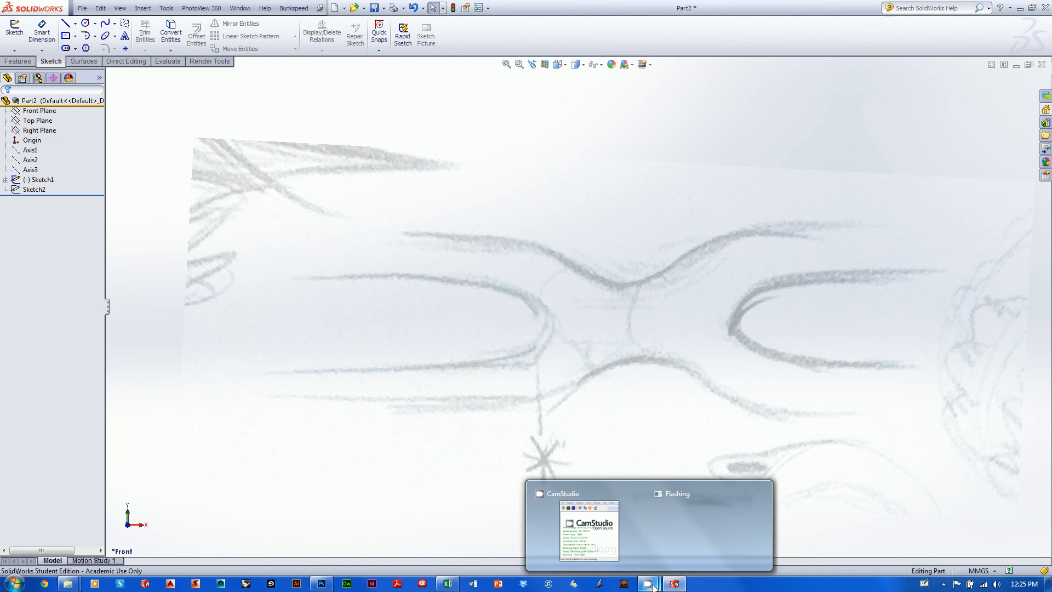
click(592, 533)
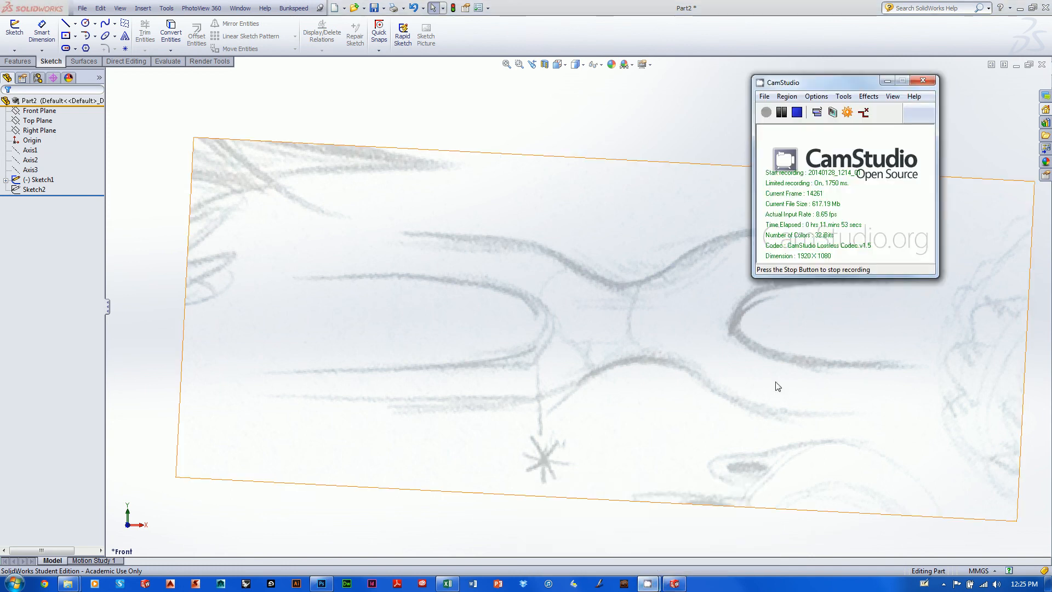